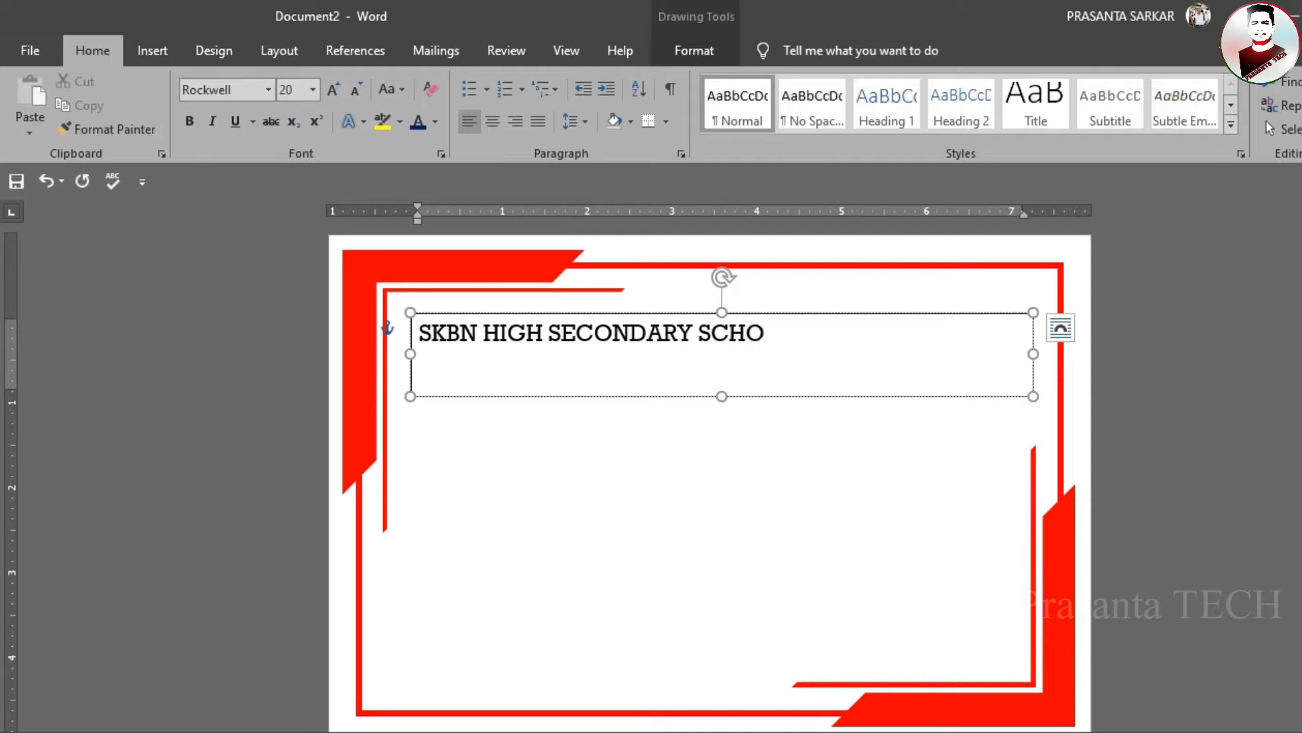
Format the school name text as blue, bold and 36 pt
key("ctrl+a")
left_click(434, 121)
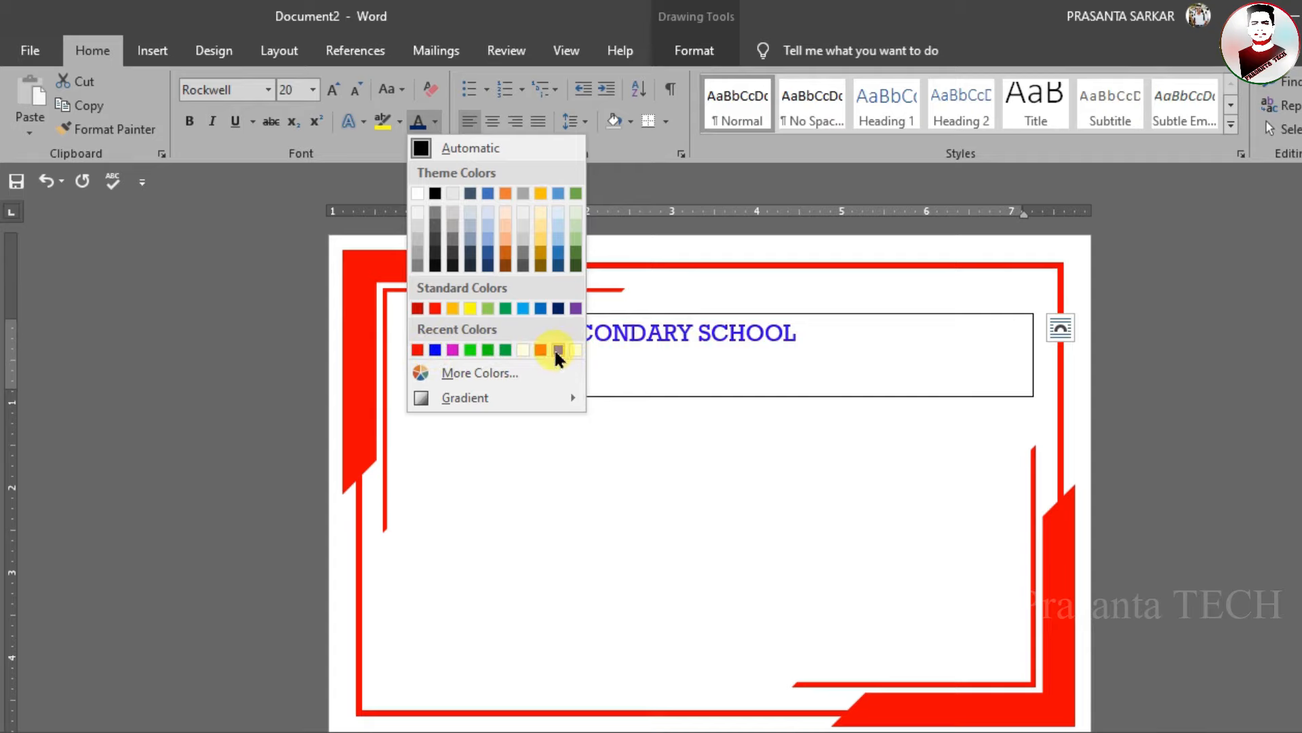
left_click(306, 203)
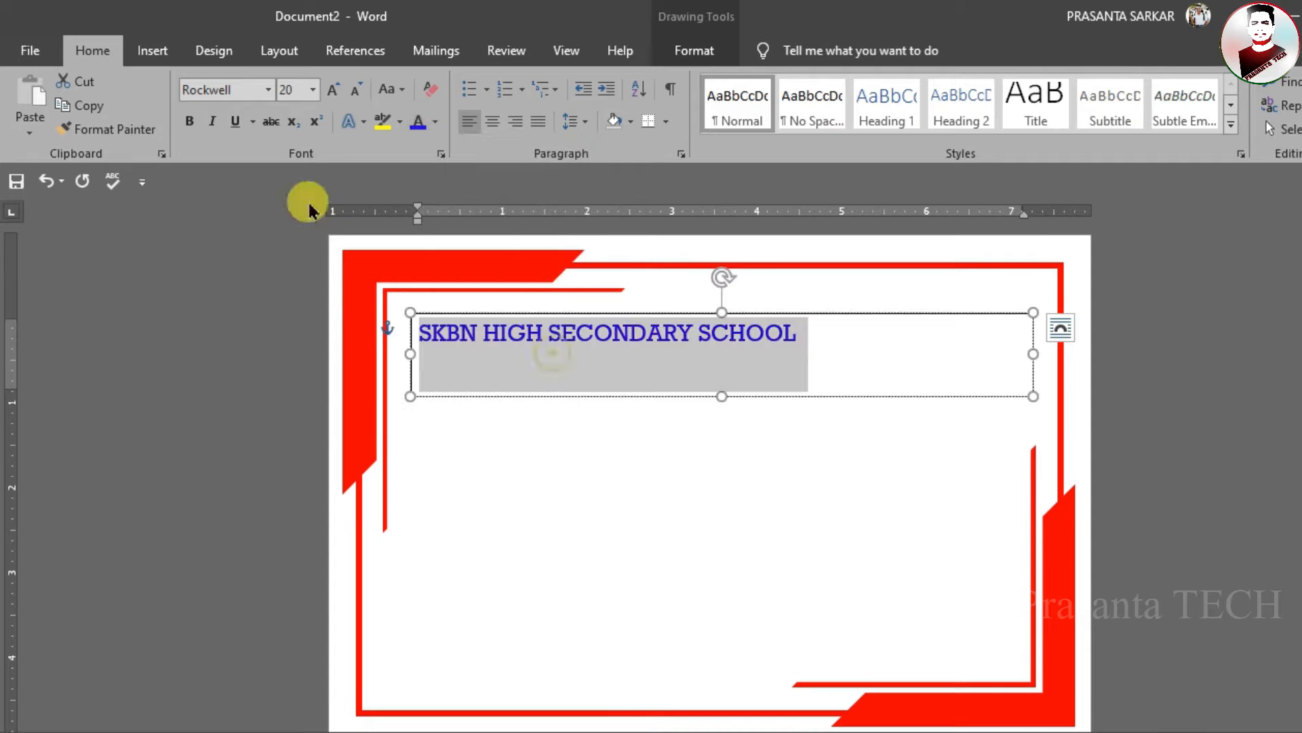
left_click(189, 122)
left_click(339, 92)
left_click(340, 92)
left_click(339, 92)
left_click(339, 92)
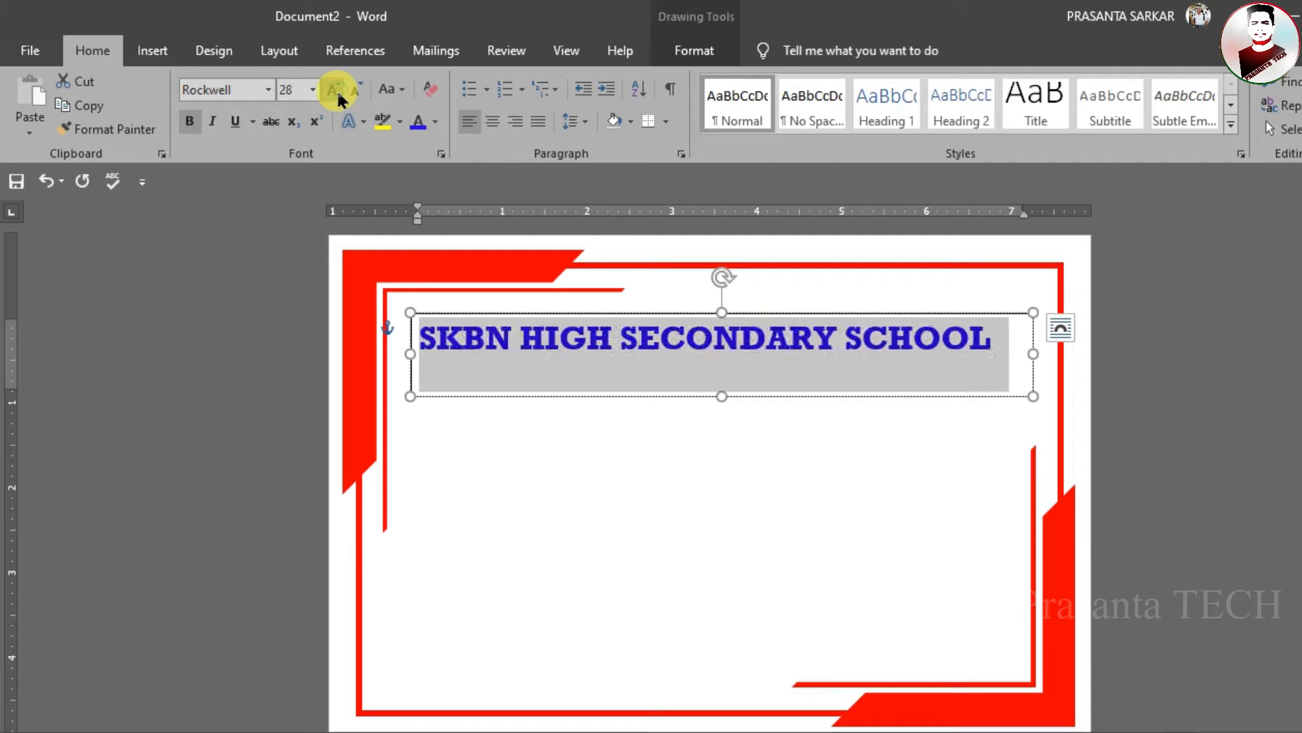
left_click(339, 92)
Widen the school name's text box on both sides, centre its text and extend the box downward to fit both lines
left_click_drag(1038, 353, 1079, 354)
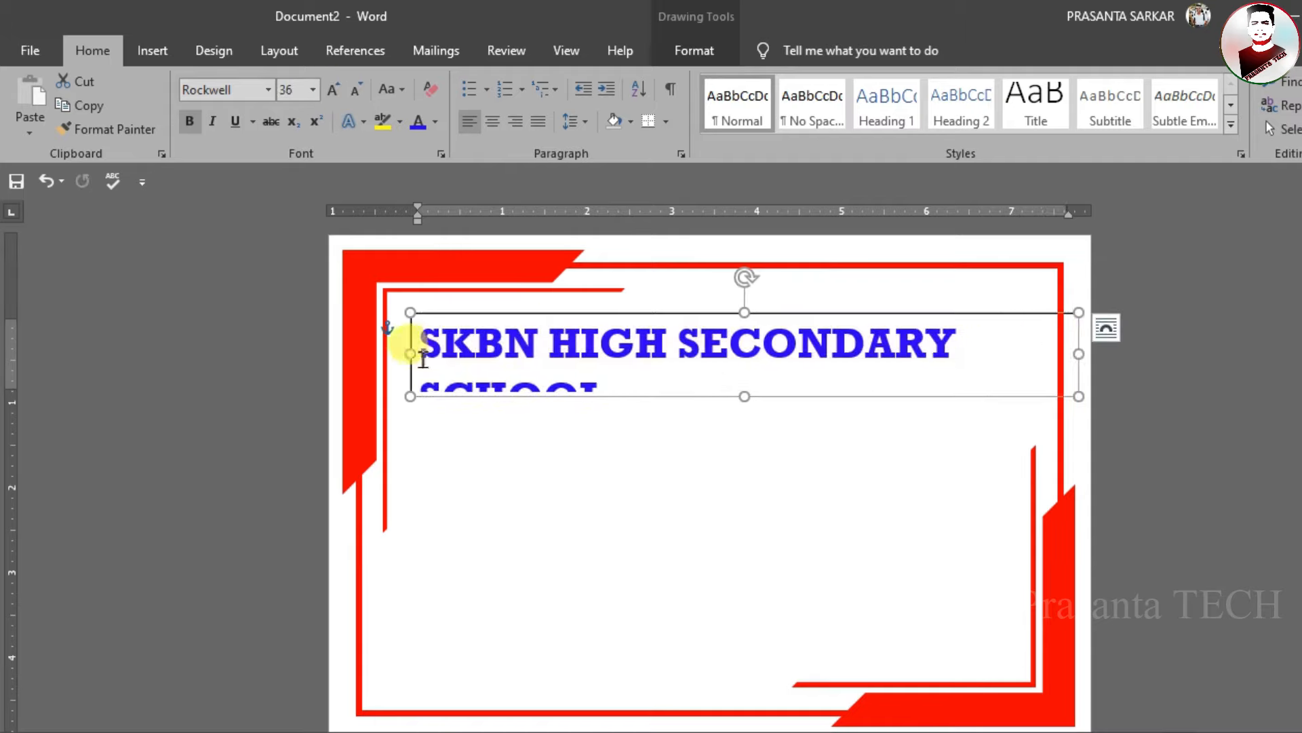
left_click_drag(411, 354, 368, 353)
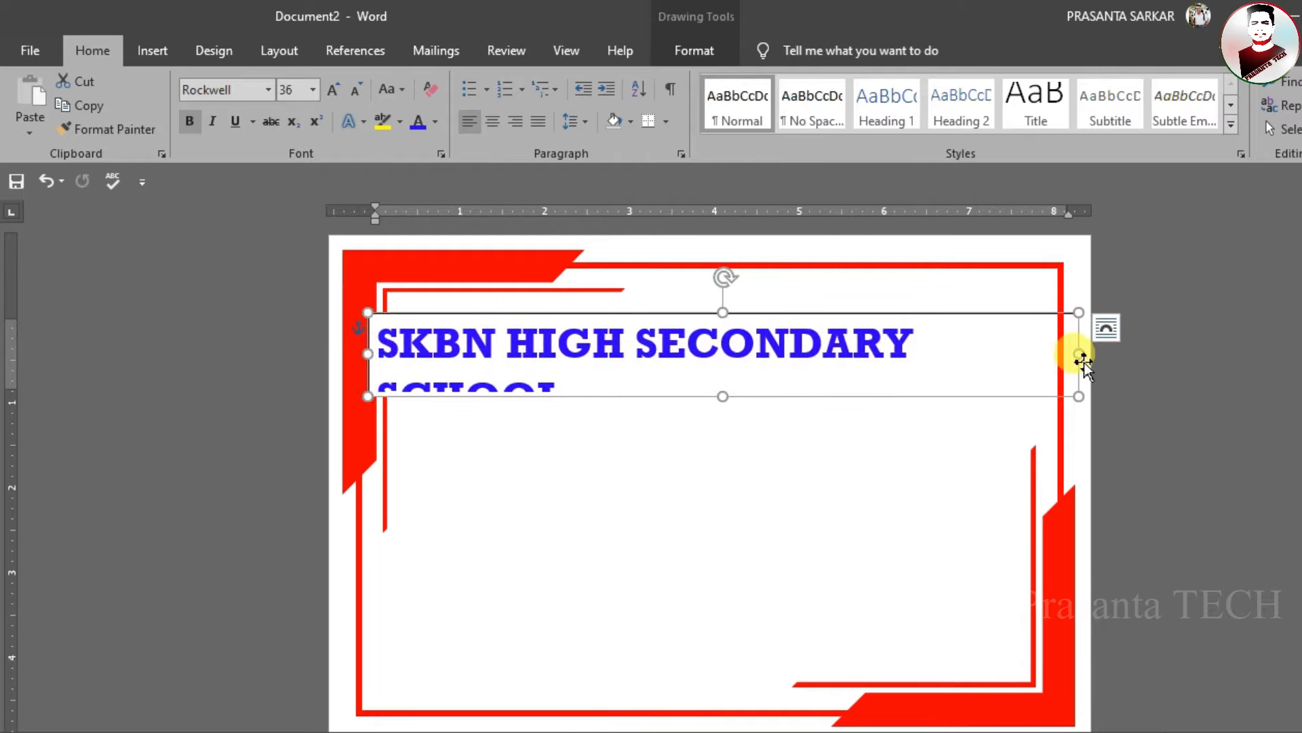
triple_click(619, 357)
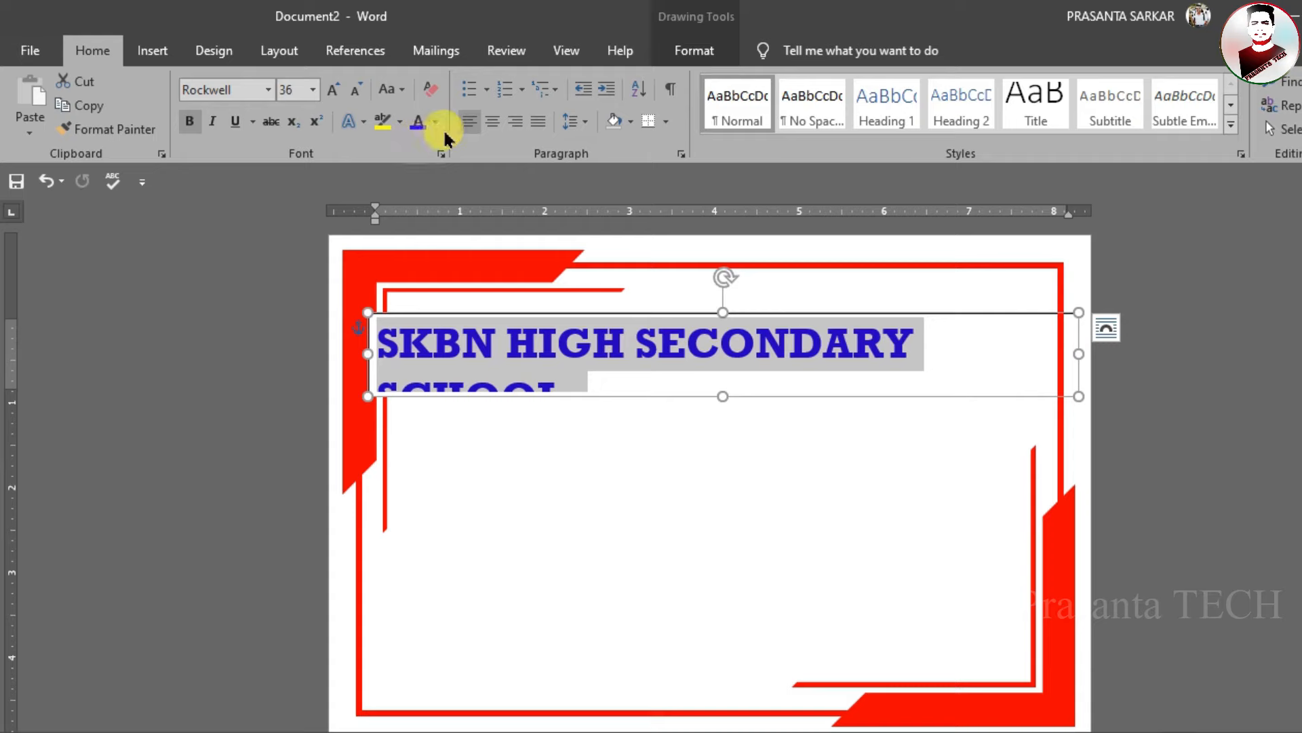
left_click(502, 123)
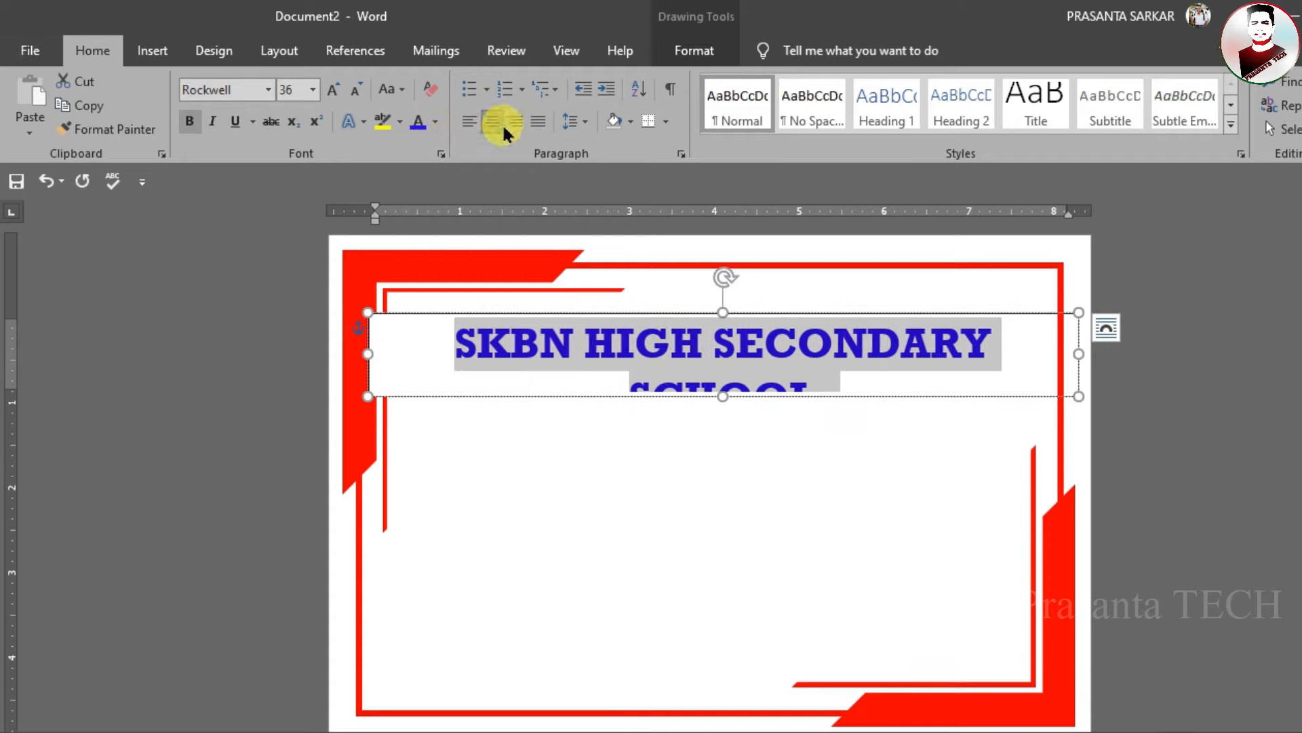
left_click_drag(725, 398, 723, 446)
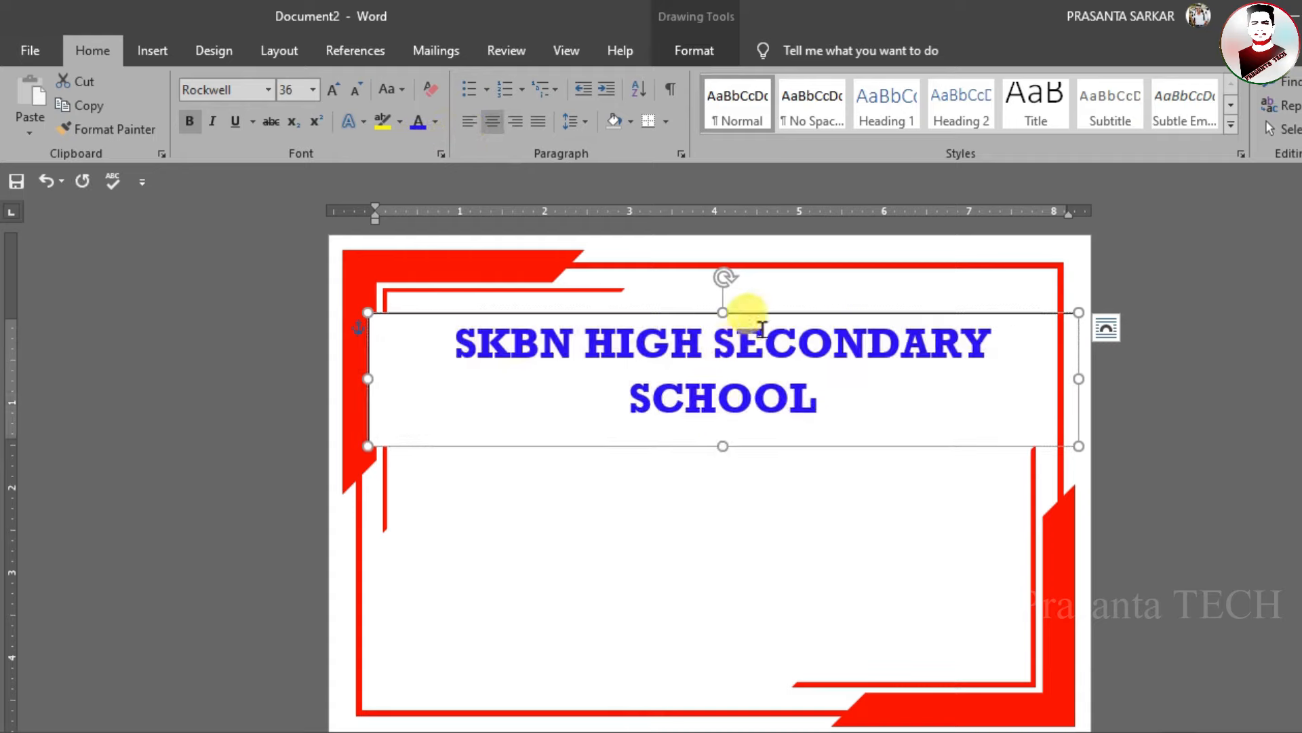
Remove the fill and outline from the school name's text box
left_click(691, 50)
left_click(471, 88)
left_click(438, 324)
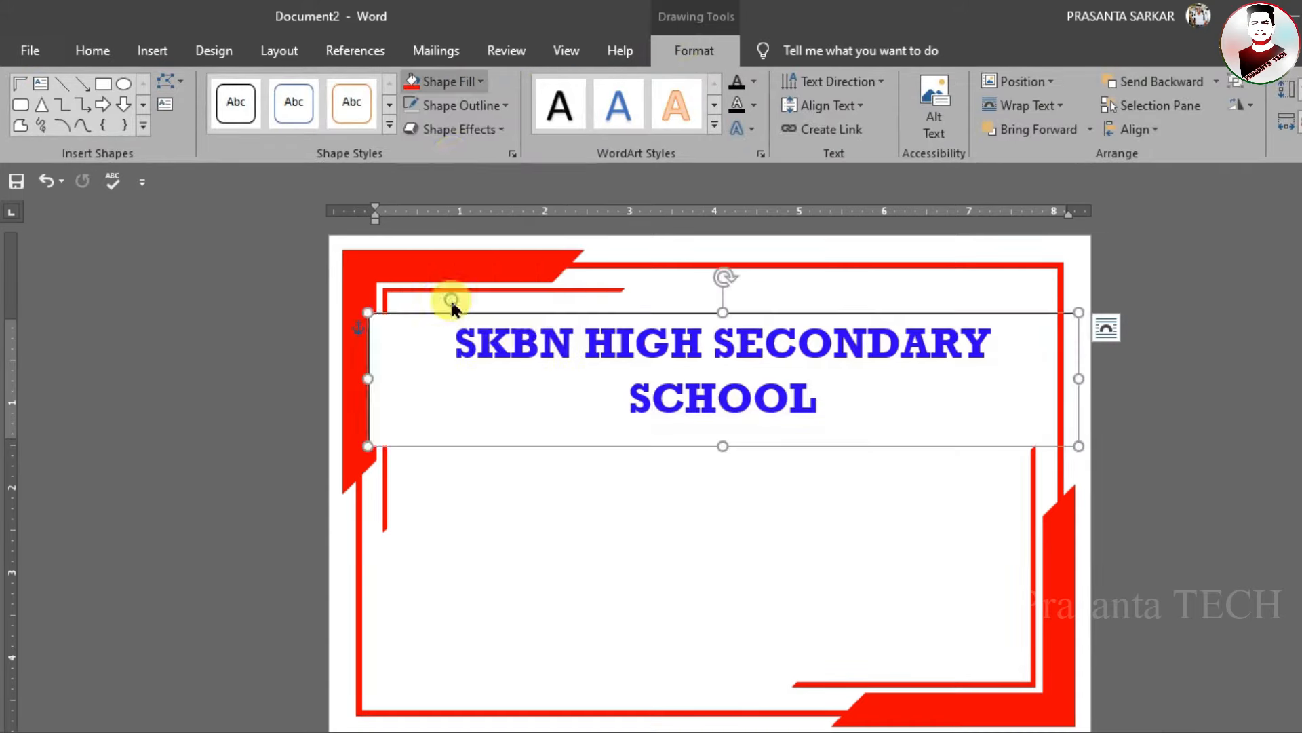
left_click(466, 106)
left_click(470, 325)
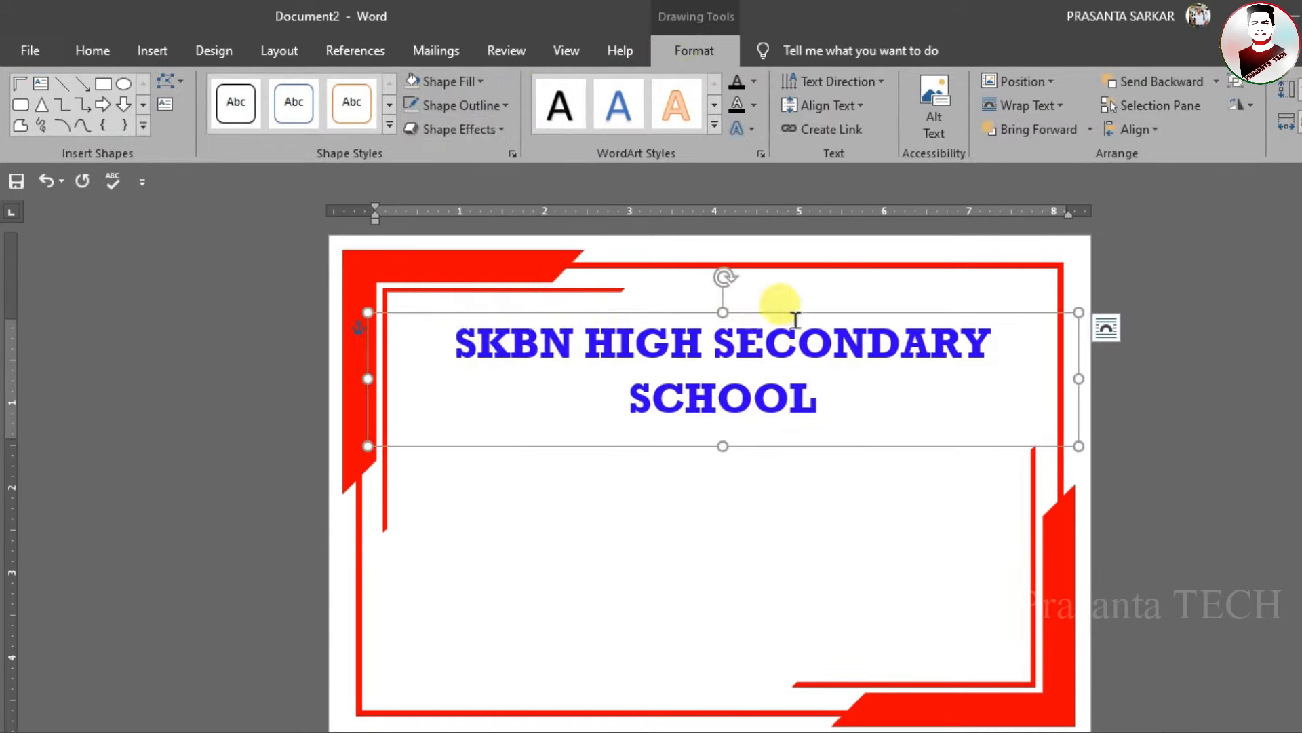
Nudge the school name's text box up to sit just below the border's upper edge
key("Up")
key("Up")
key("Up")
key("Up")
key("Up")
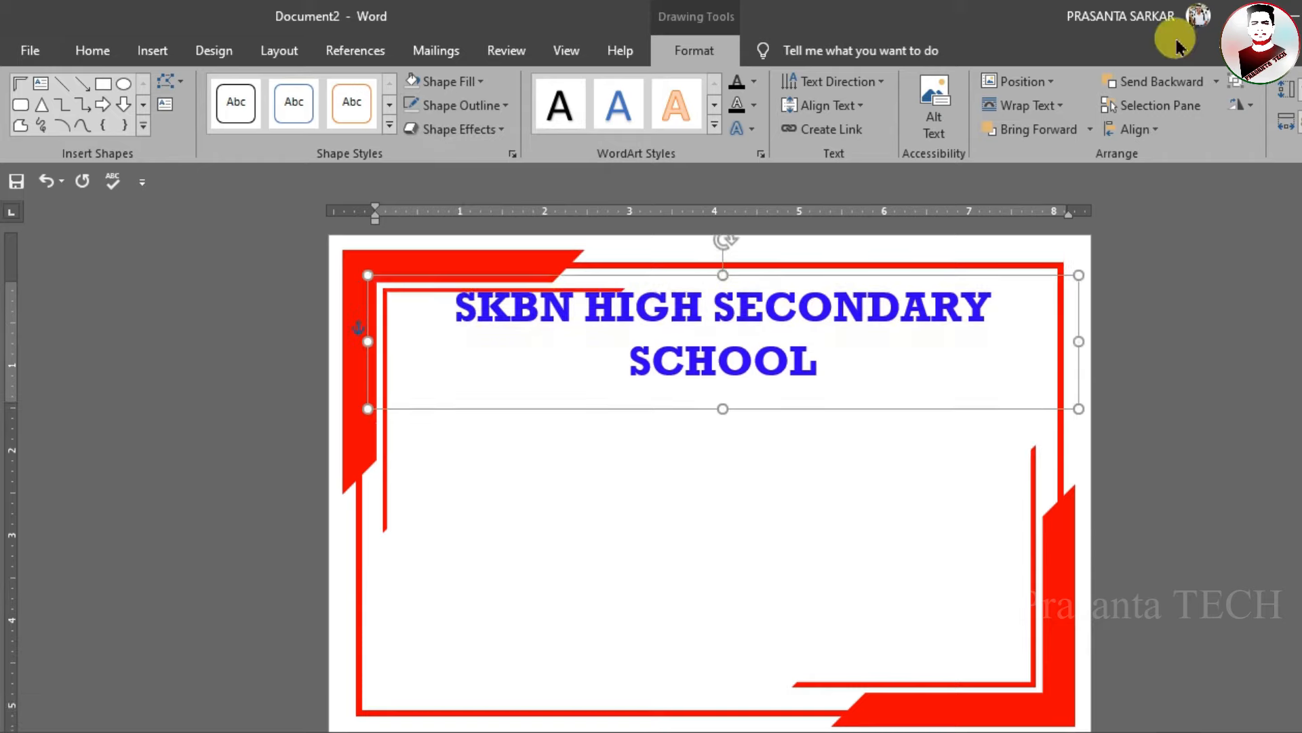
key("Down")
key("Down")
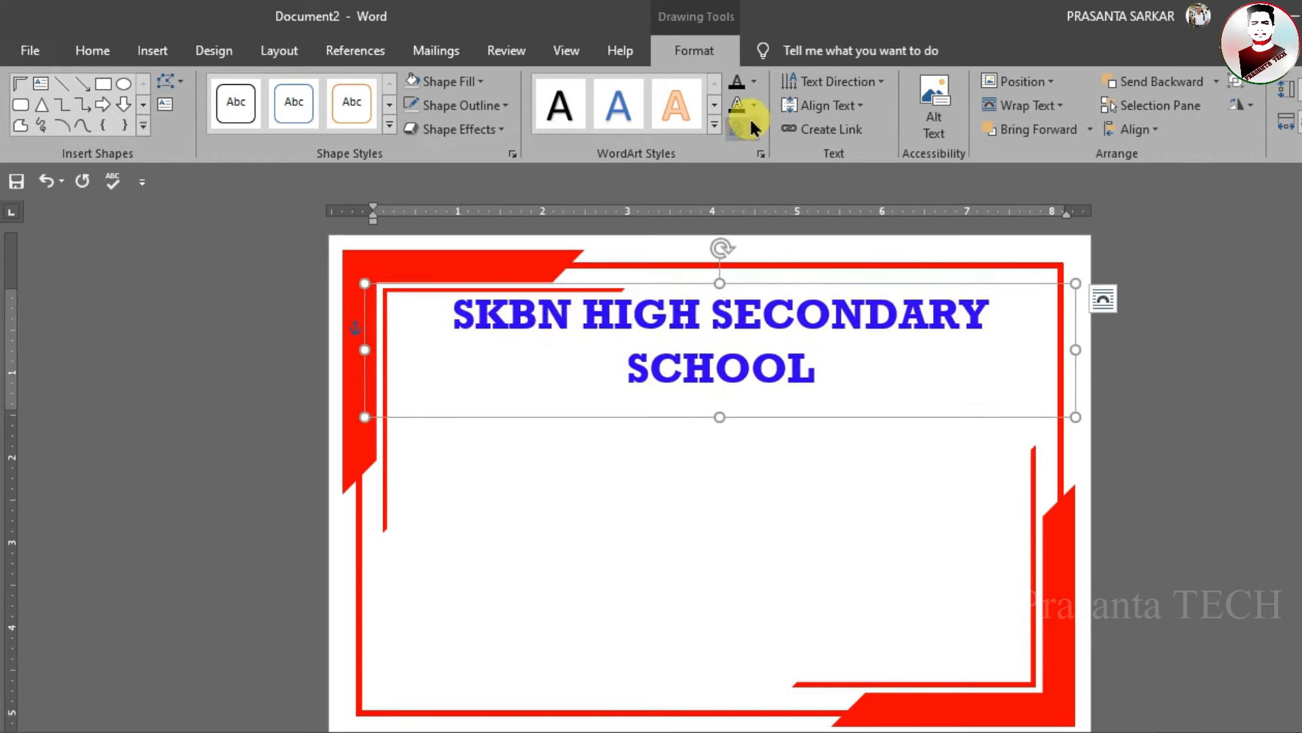
Apply an upward arch transform to the school name, then stretch its box downward to deepen the curve and nudge it down
left_click(741, 129)
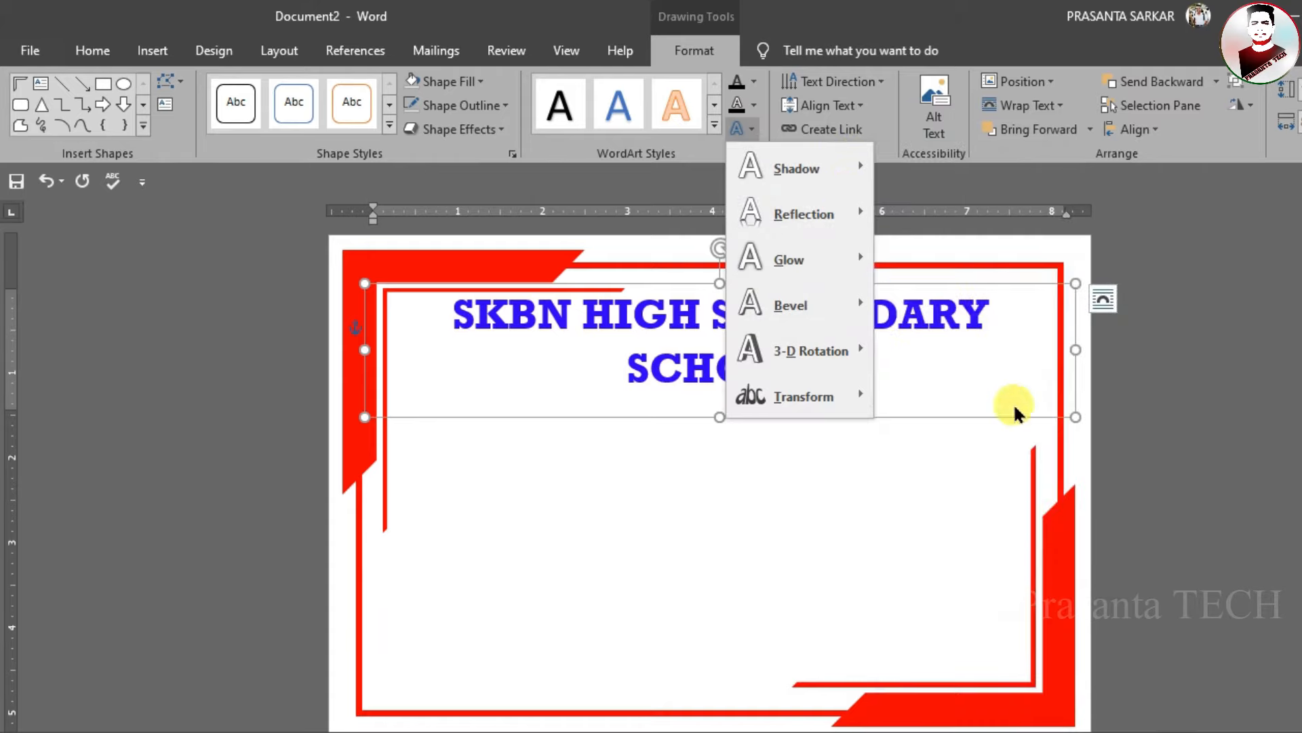
mouse_move(846, 407)
left_click(934, 333)
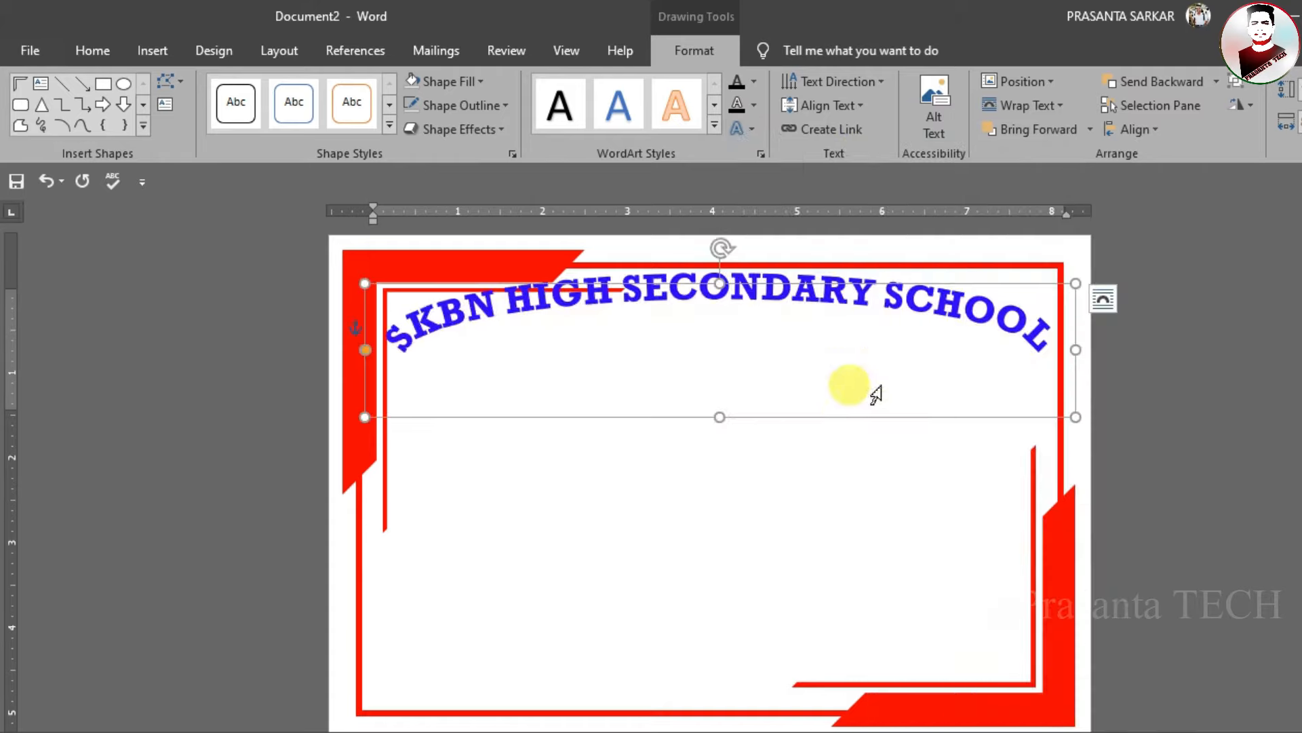
left_click_drag(723, 417, 720, 596)
key("Down")
key("Down")
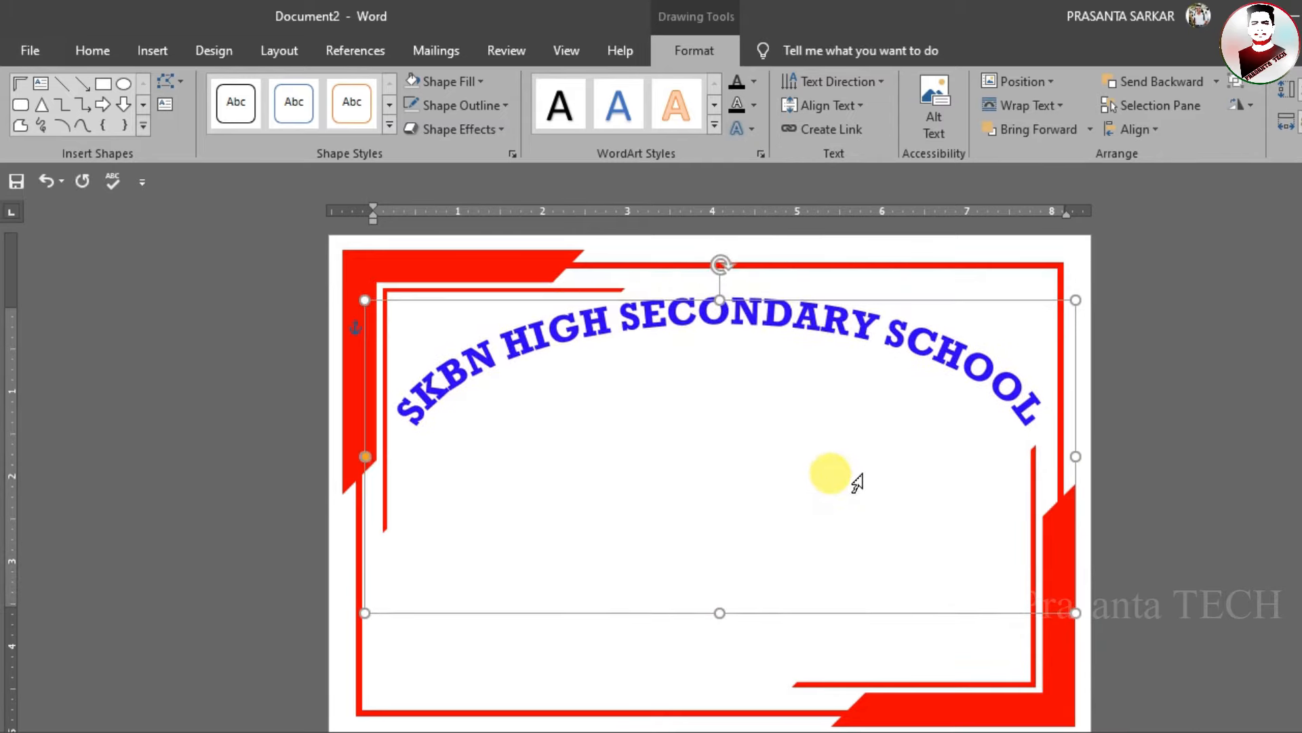
Set the arched school name's font size to 38 pt
key("ctrl+a")
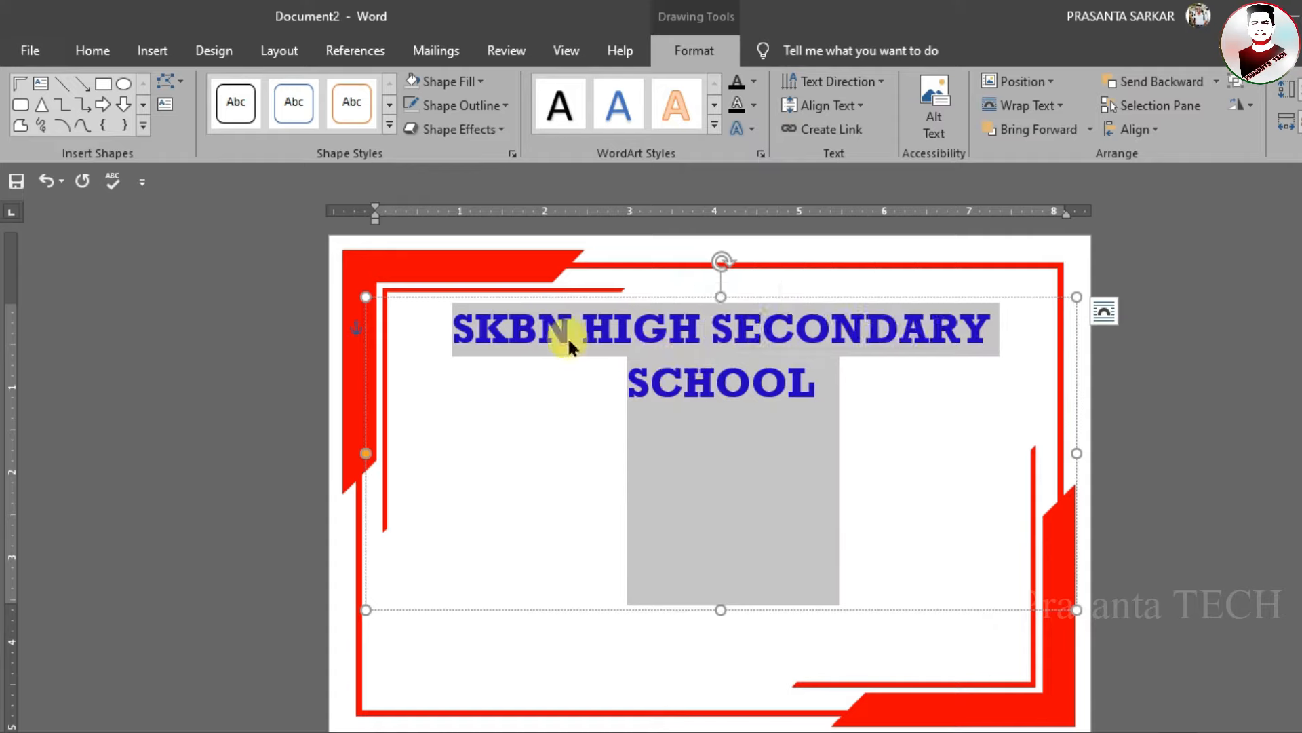
left_click(93, 50)
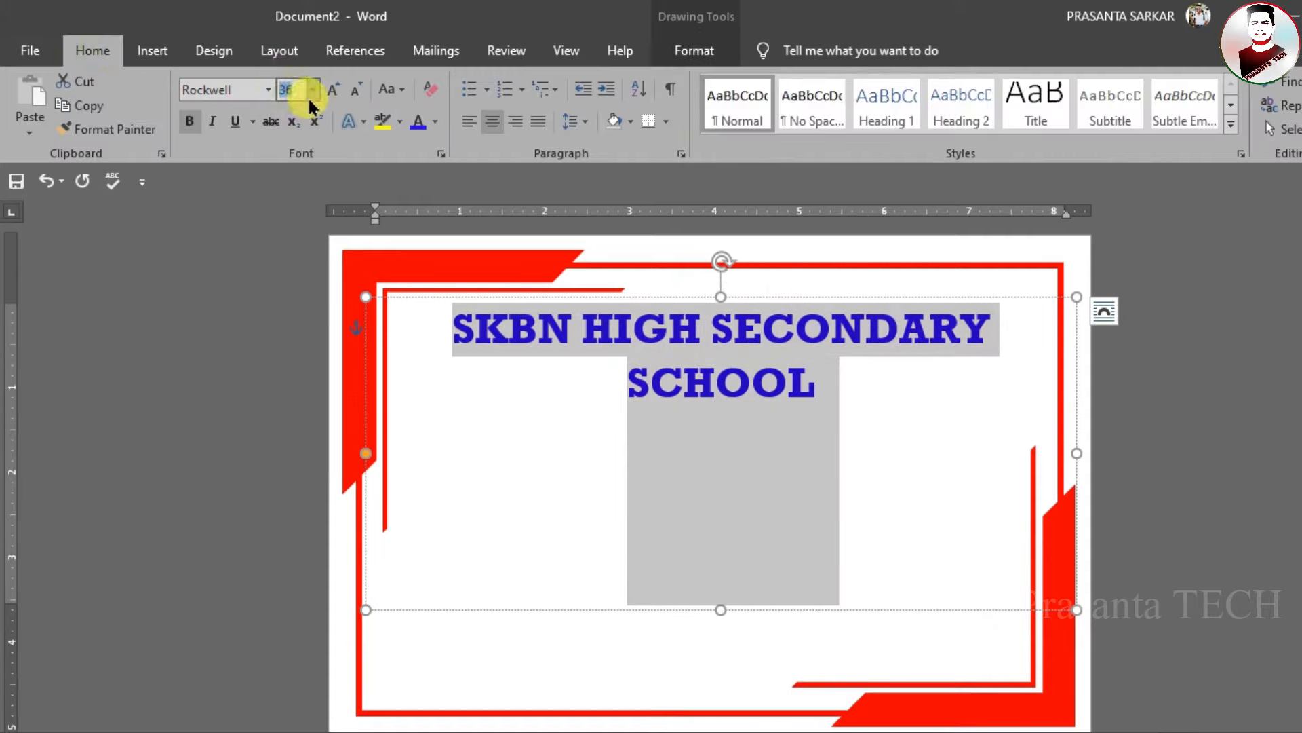
key("Return")
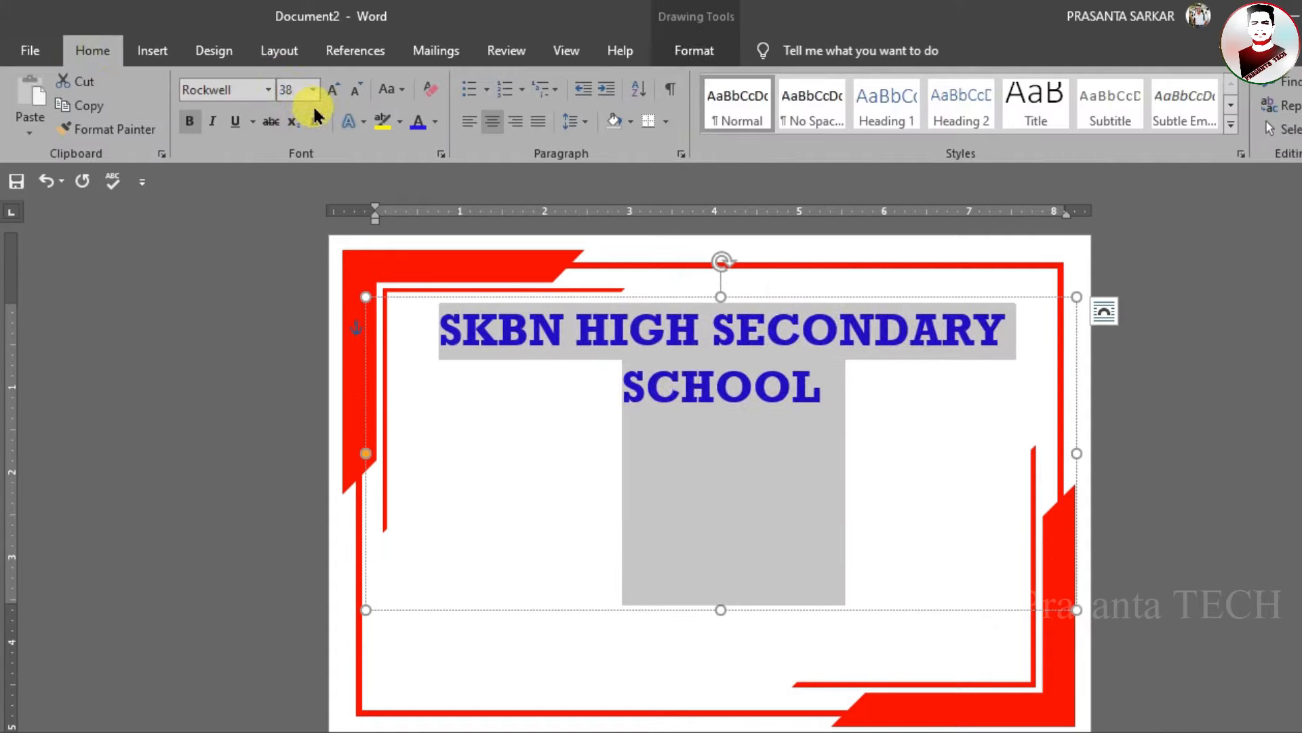
left_click(1192, 401)
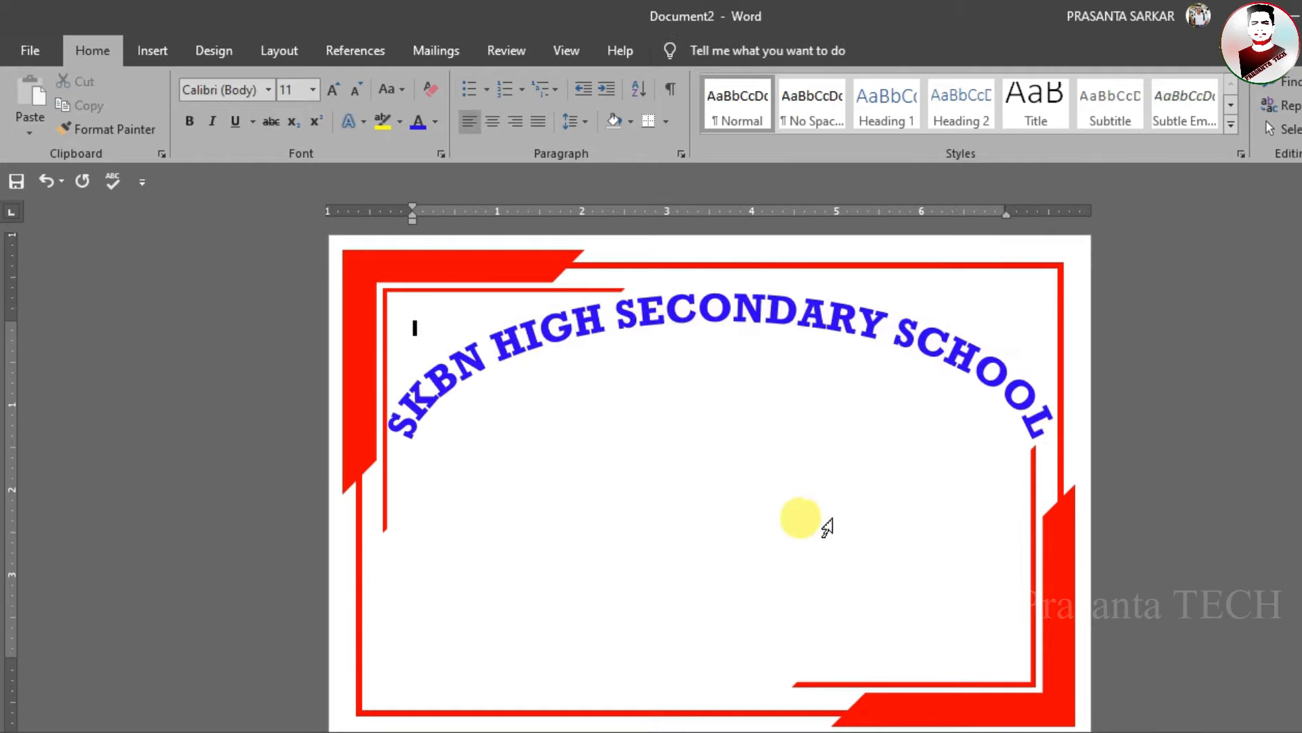
Shift the arched school name slightly to centre it inside the red border
mouse_move(900, 343)
left_mouse_down()
mouse_move(906, 328)
mouse_move(788, 286)
left_mouse_up()
left_click(781, 293)
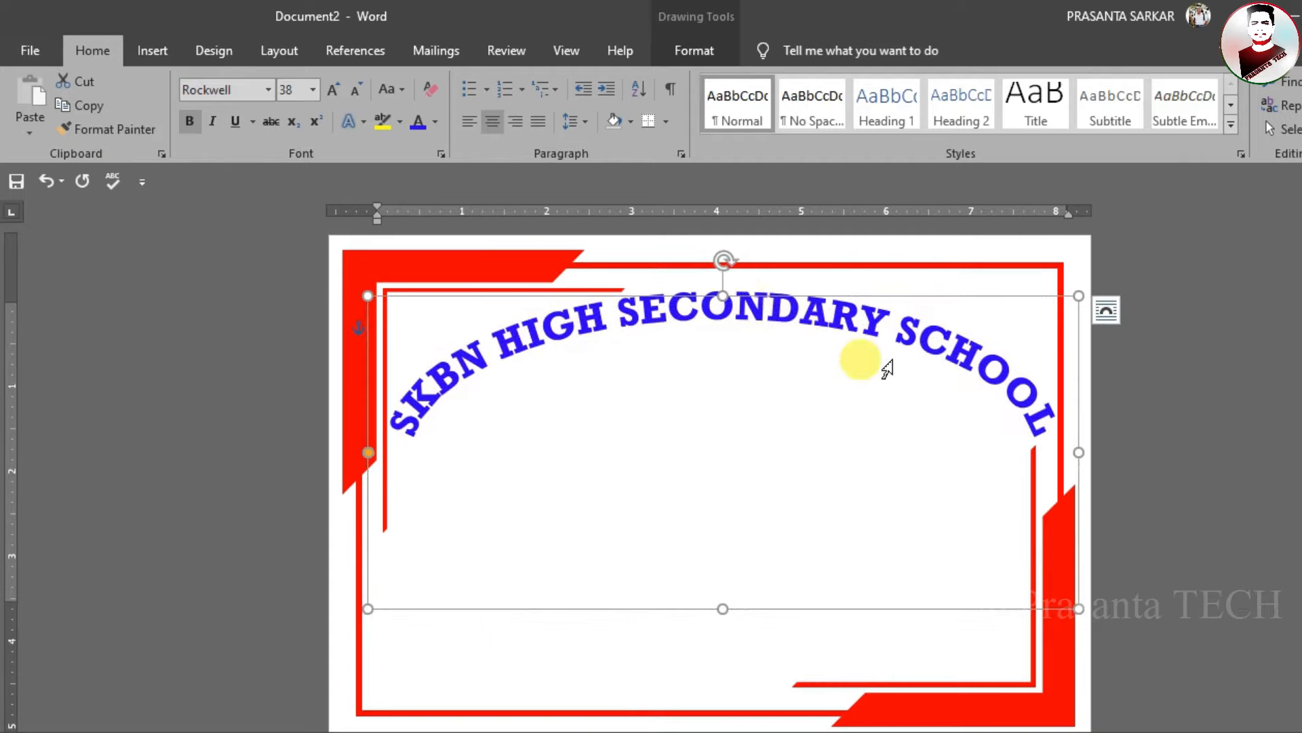
left_click(1271, 353)
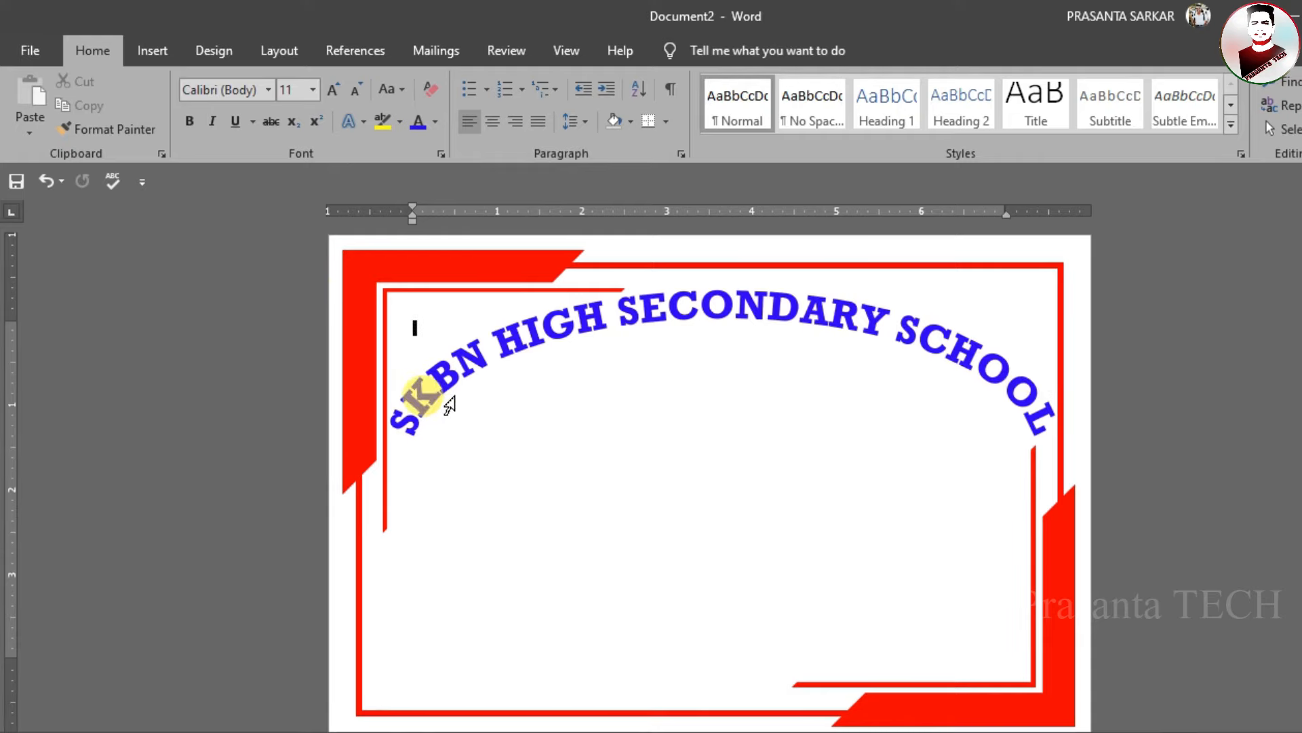
Draw a square about 1.66" wide beneath the middle of the arched school name
left_click(152, 50)
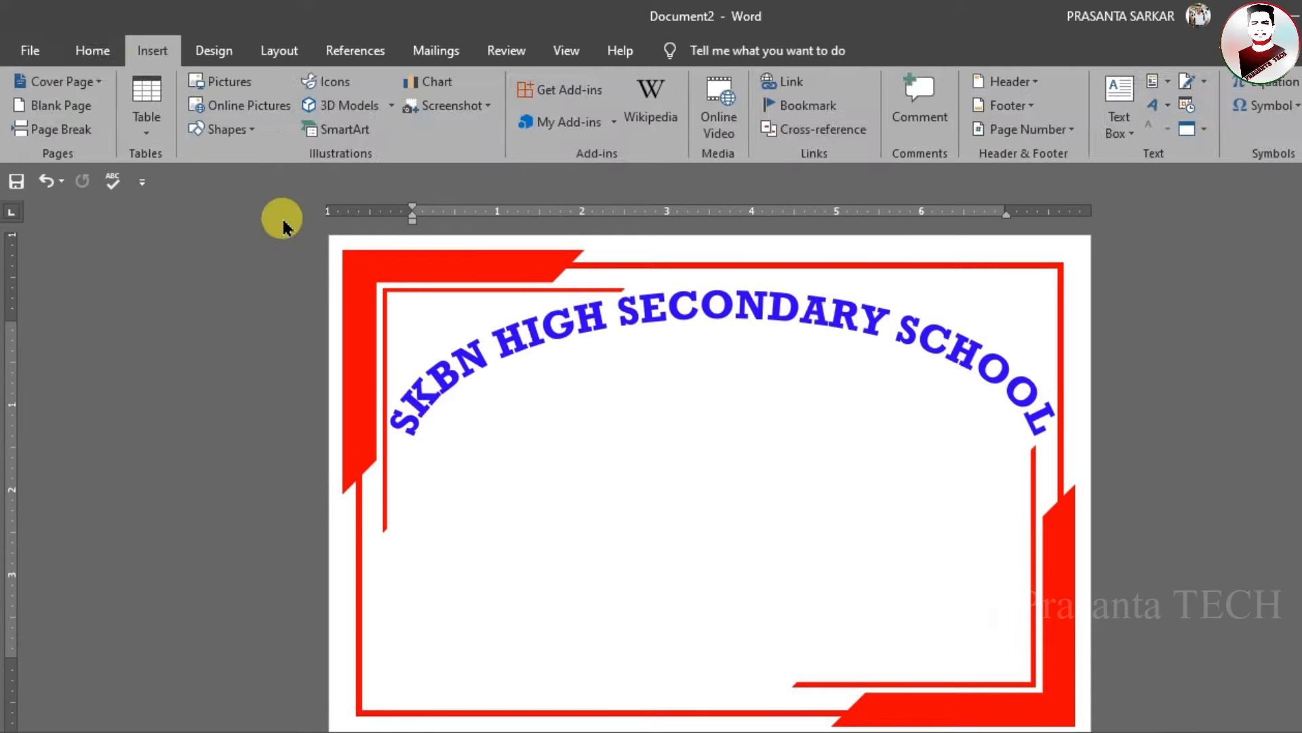
left_click(251, 129)
left_click(284, 178)
mouse_move(698, 338)
left_mouse_down()
mouse_move(794, 465)
mouse_move(841, 480)
left_mouse_up()
Fill the square with the school logo picture from a file and remove its outline
left_click(478, 82)
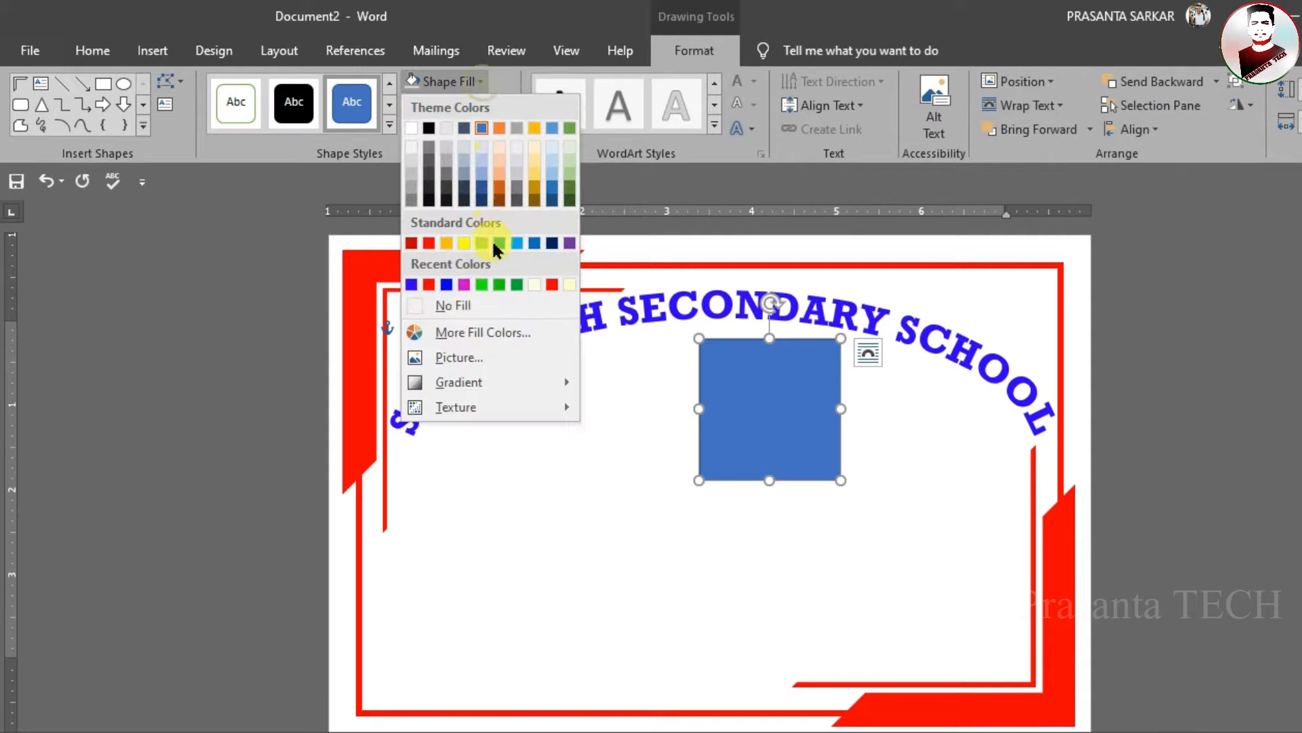
left_click(454, 358)
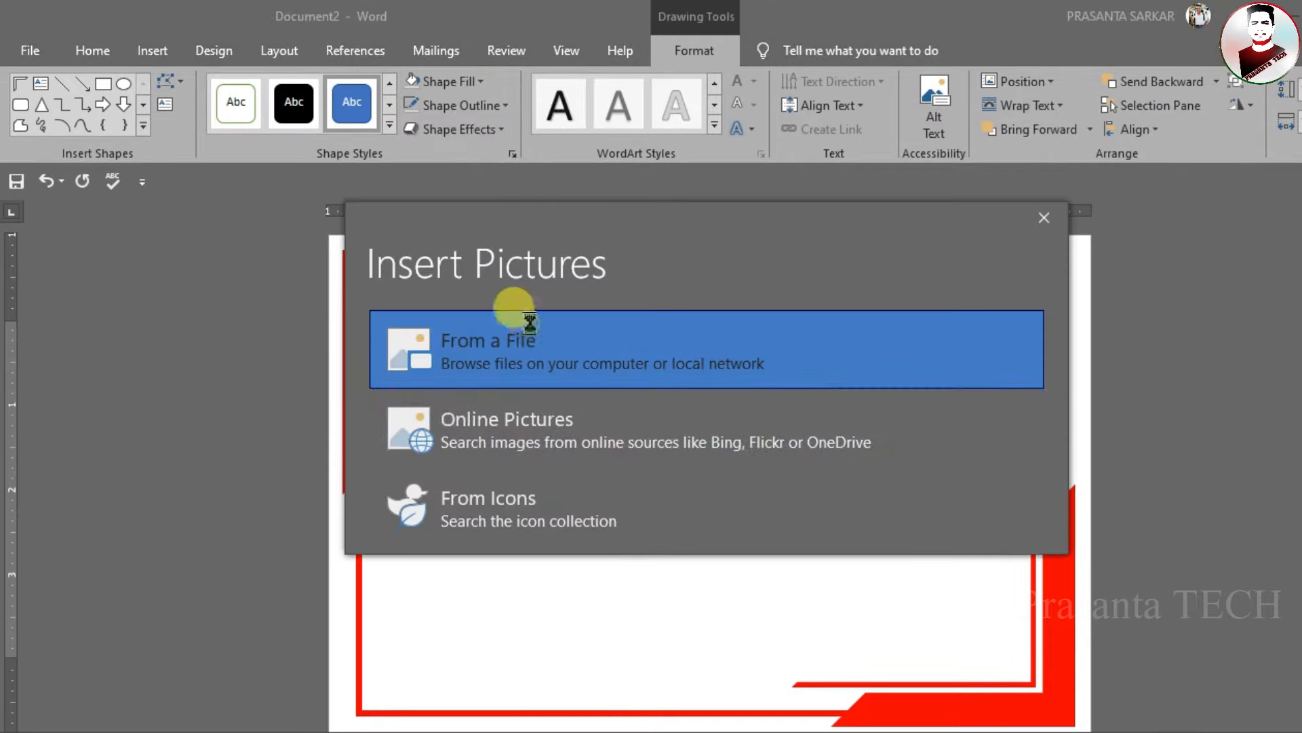
left_click(468, 347)
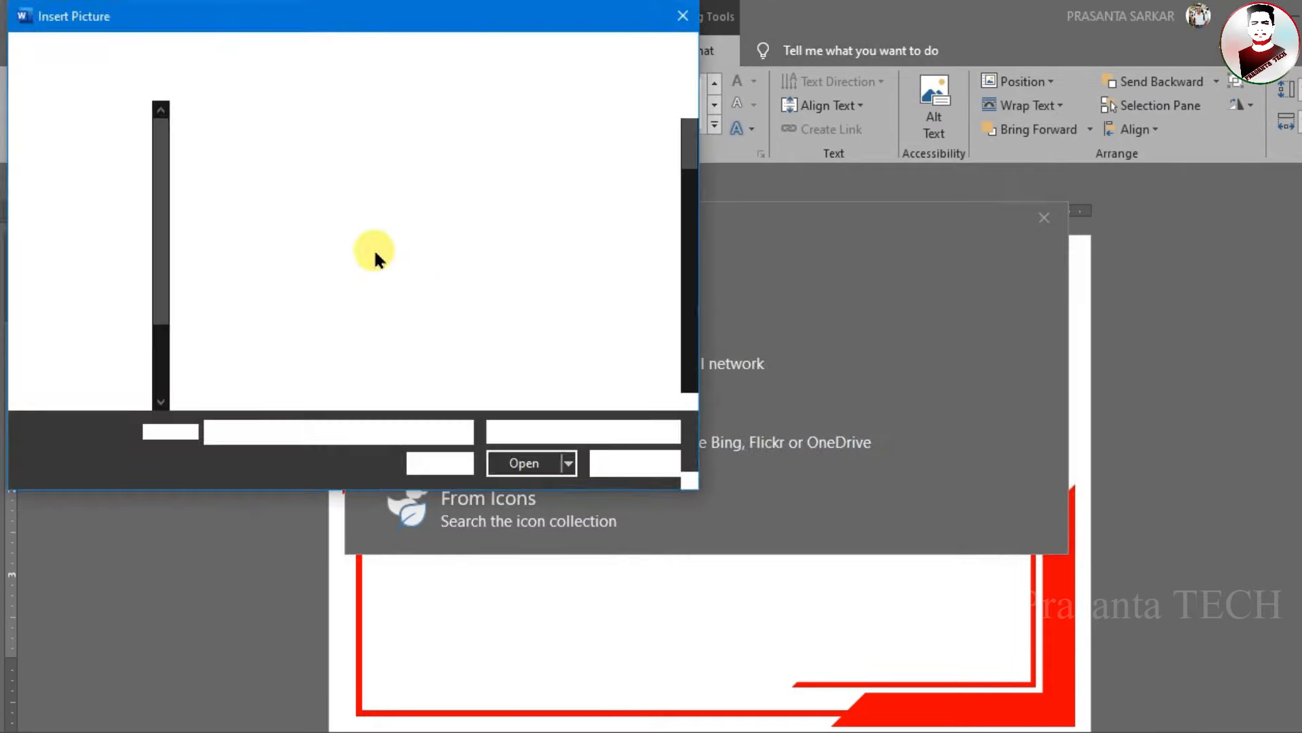
scroll(278, 217, "down", 4)
left_click(610, 333)
left_click(512, 462)
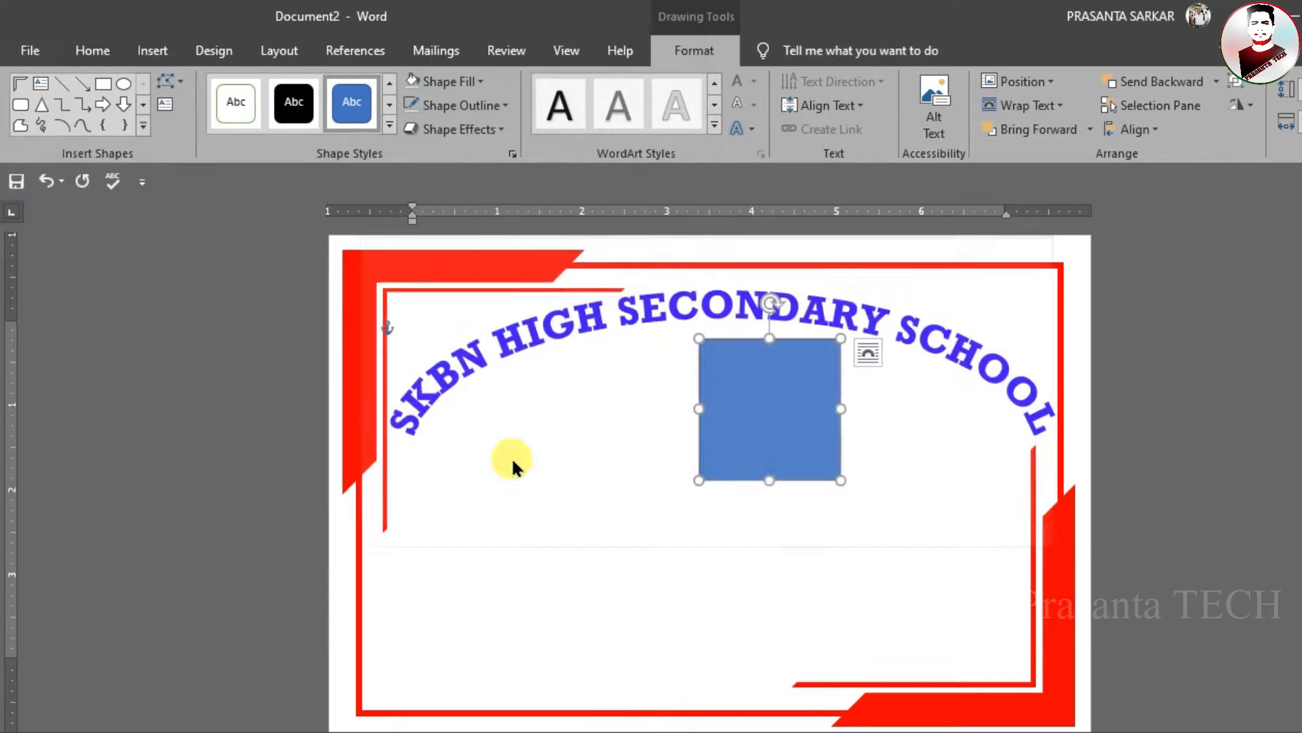
left_click(461, 105)
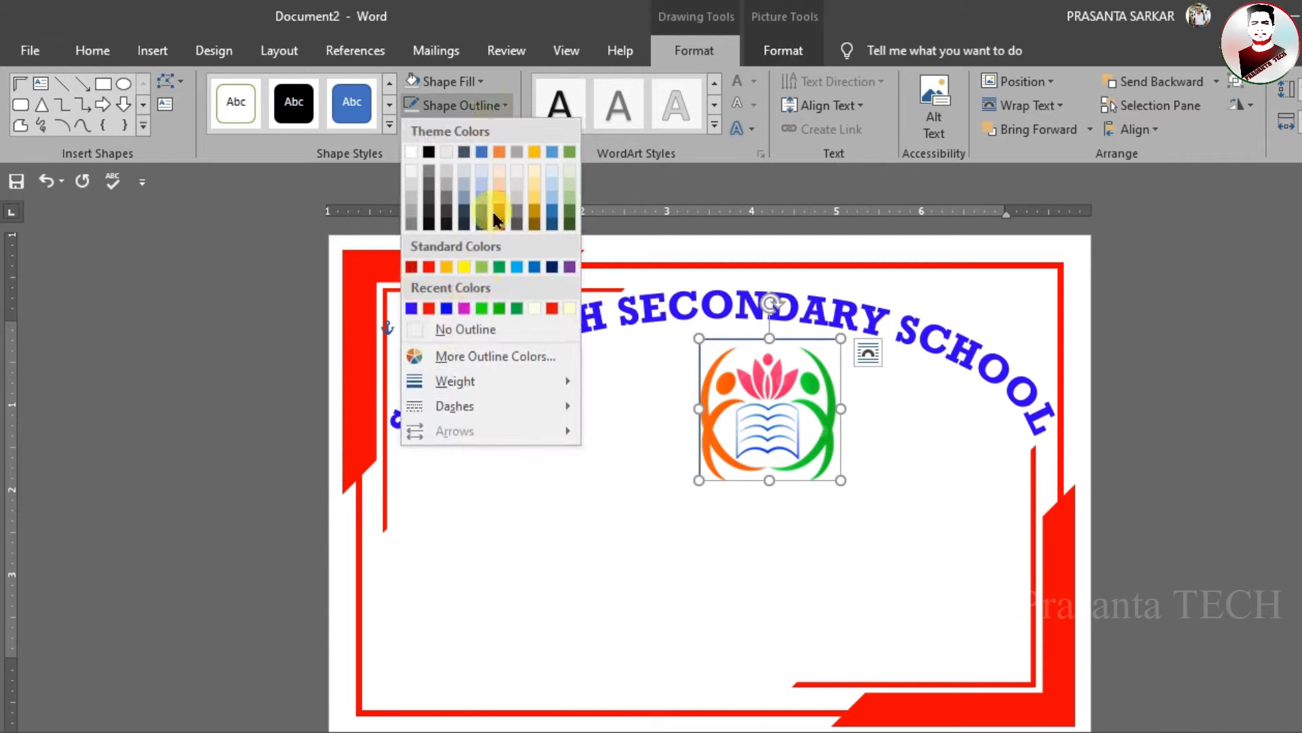
left_click(444, 327)
Apply a picture correction preset that brightens the logo's colours
left_click(783, 50)
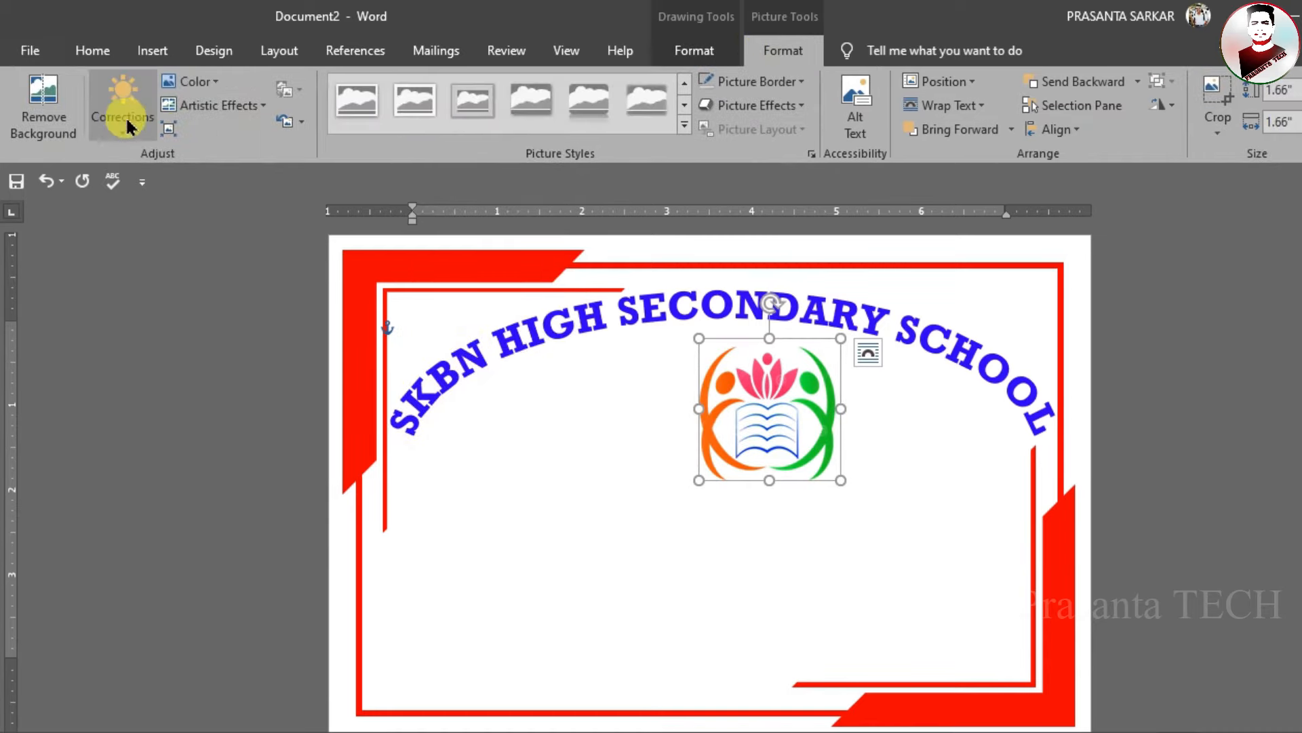
left_click(122, 102)
left_click(362, 402)
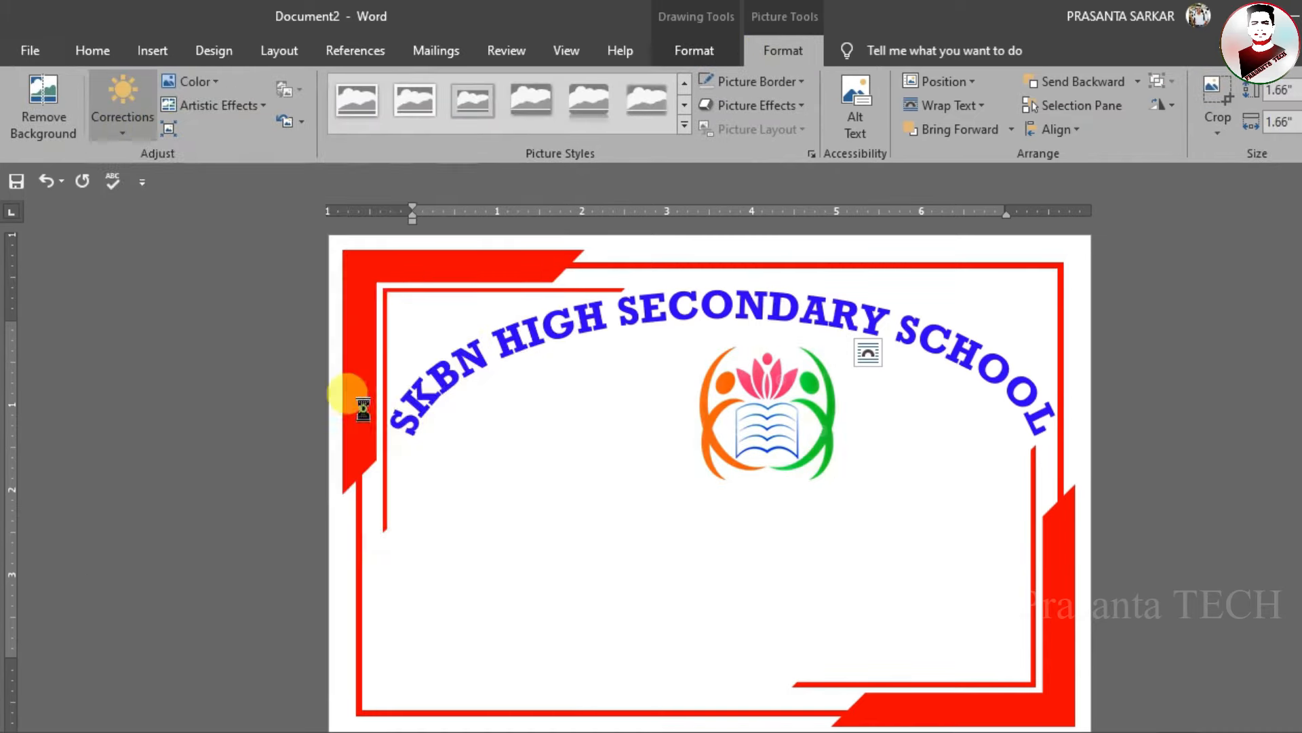
Shrink the logo to about 1.35" by 1.35" and centre it beneath the arched school name
left_click_drag(746, 441, 738, 440)
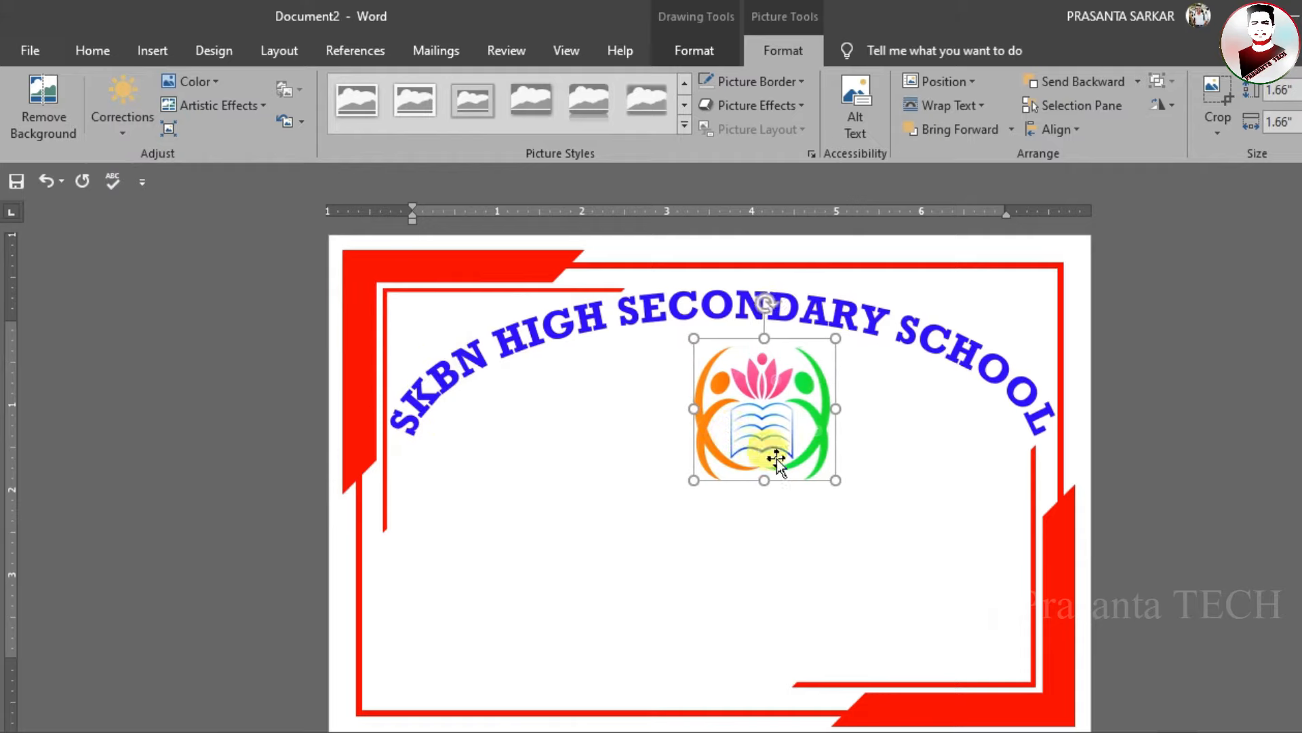
mouse_move(835, 479)
left_mouse_down()
mouse_move(823, 461)
mouse_move(814, 483)
left_mouse_up()
left_click_drag(714, 362, 677, 343)
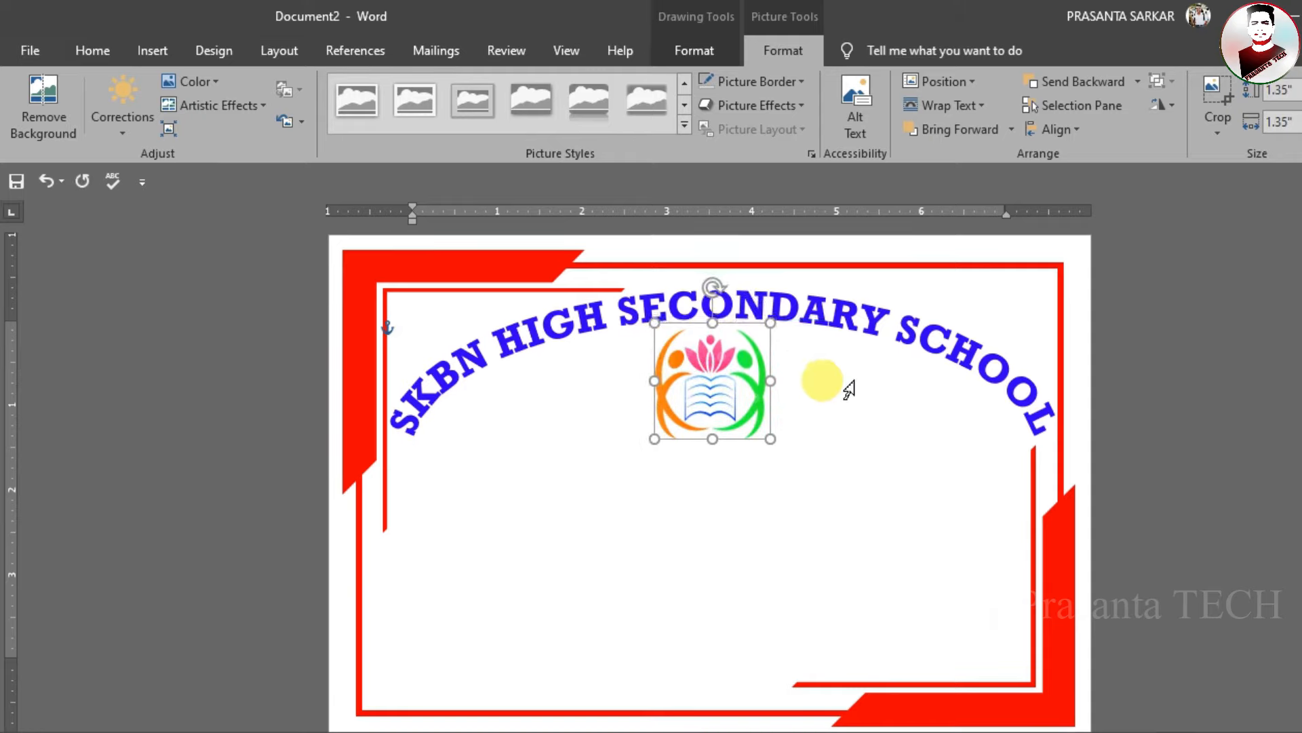
Add a soft shadow in a pale orange colour around the school logo
left_click(694, 51)
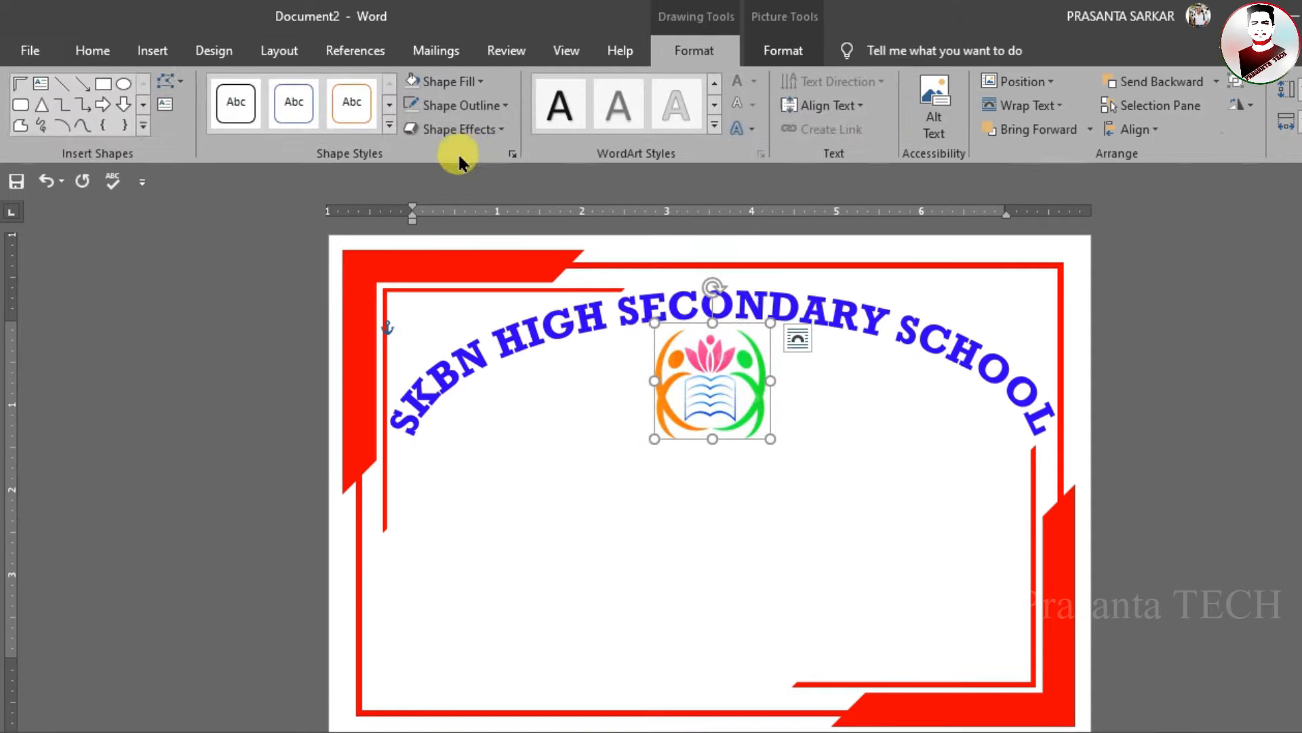
left_click(491, 127)
mouse_move(474, 216)
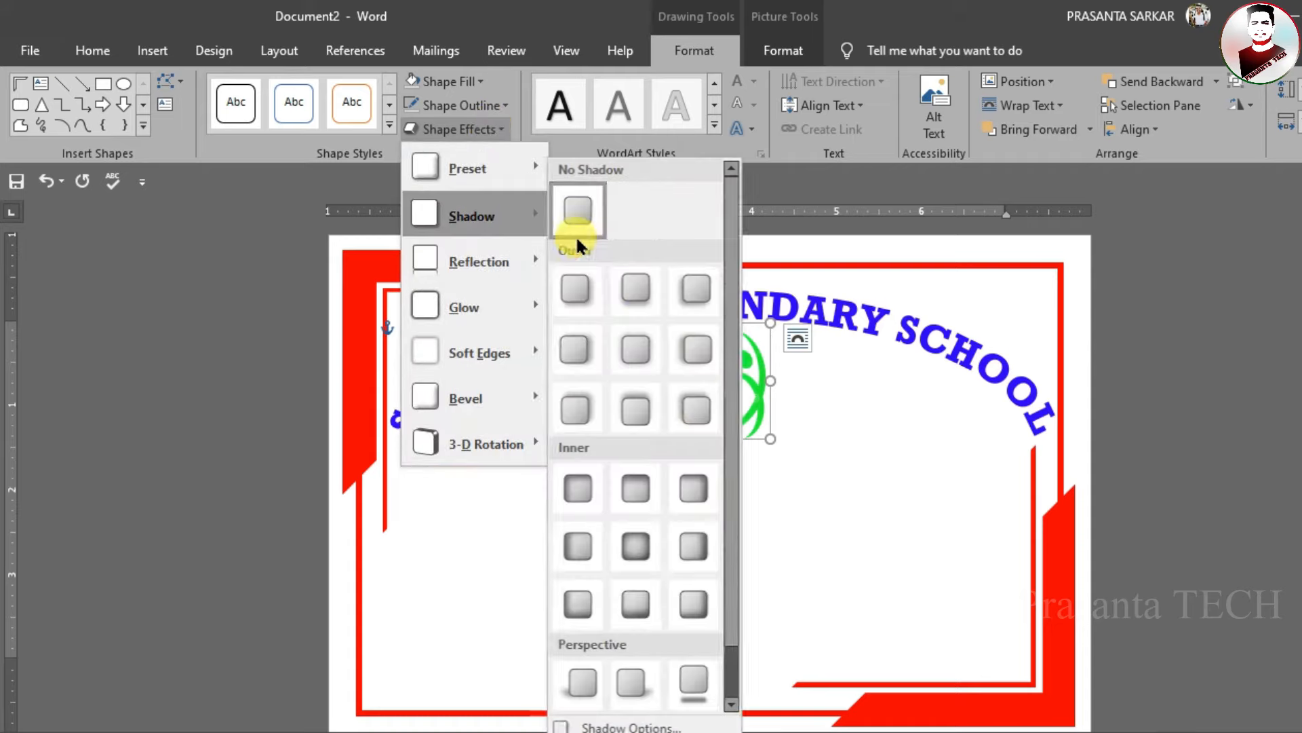
left_click(588, 725)
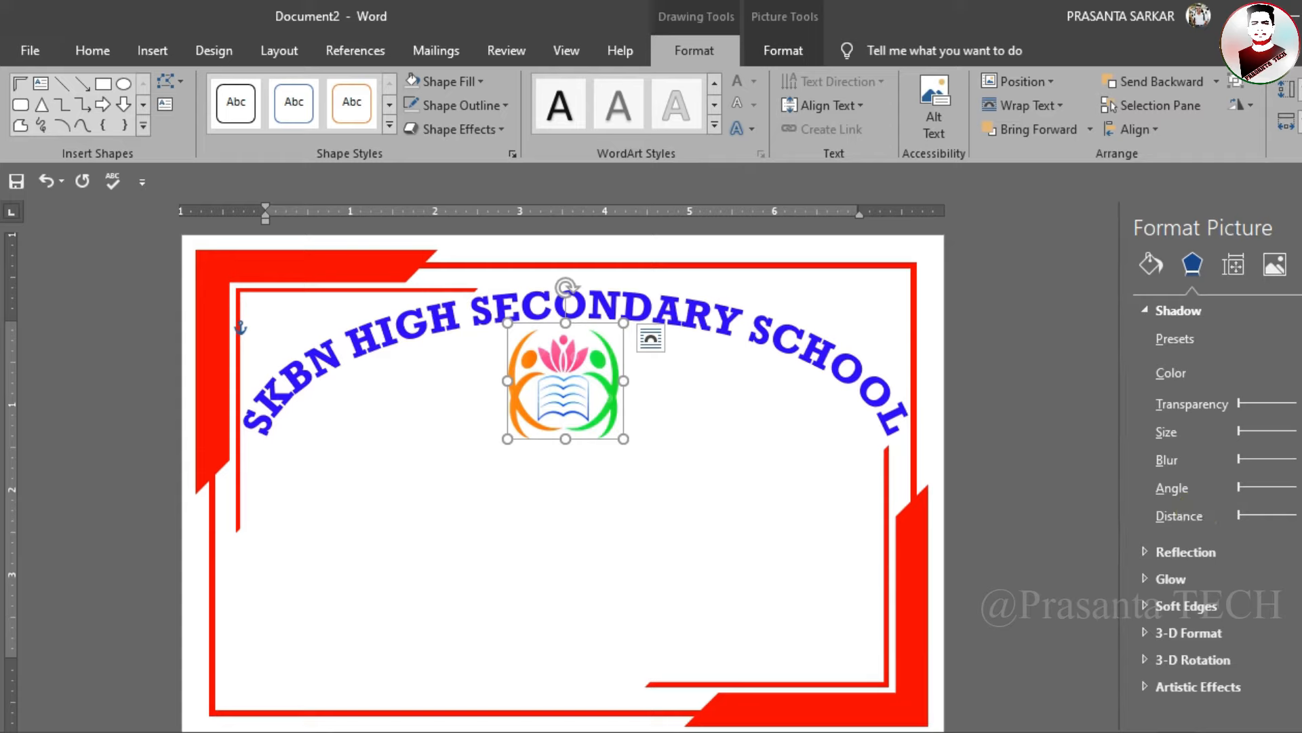
left_click(1262, 373)
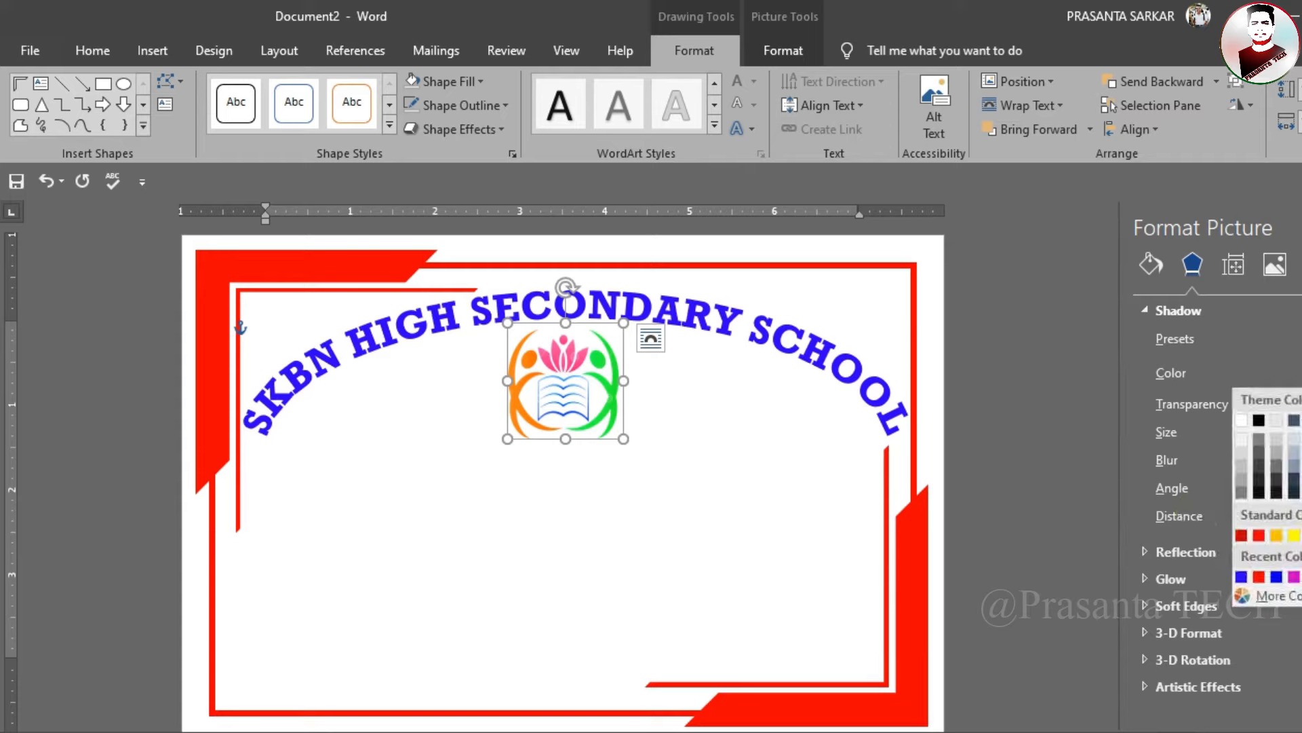
key("Escape")
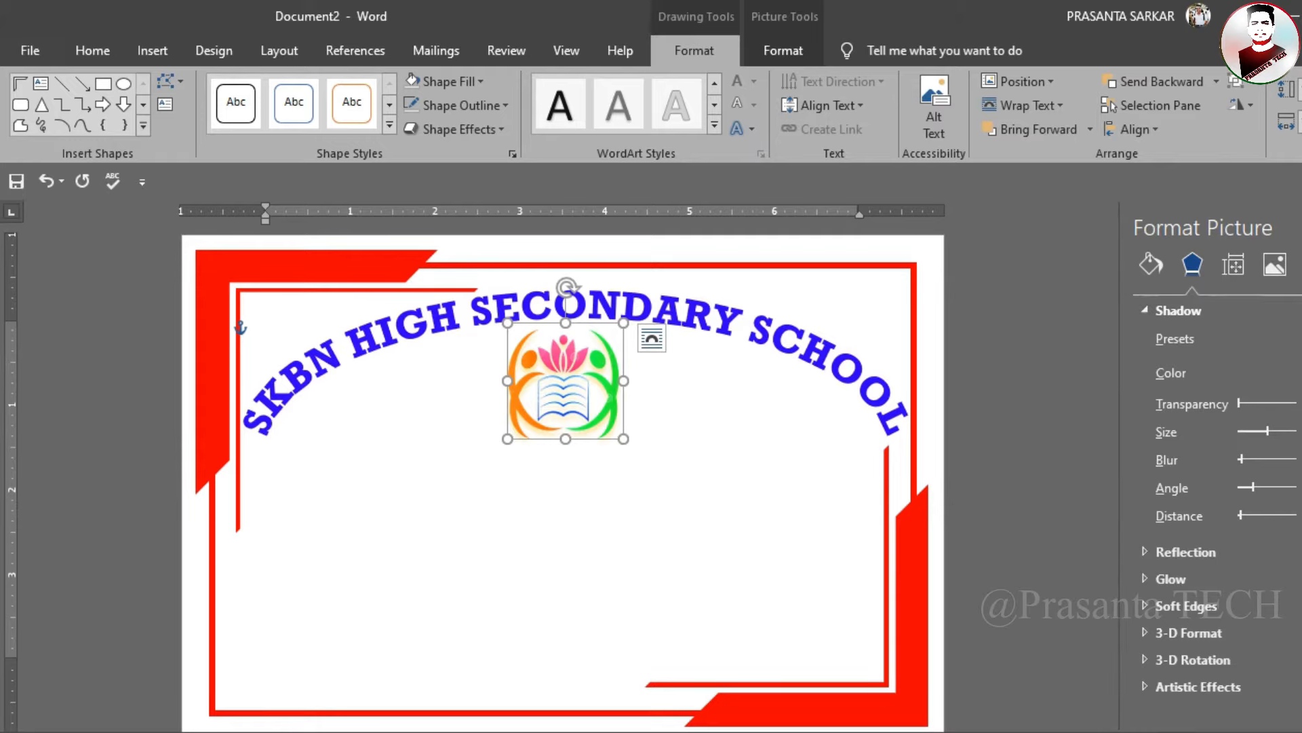
left_click(1187, 400)
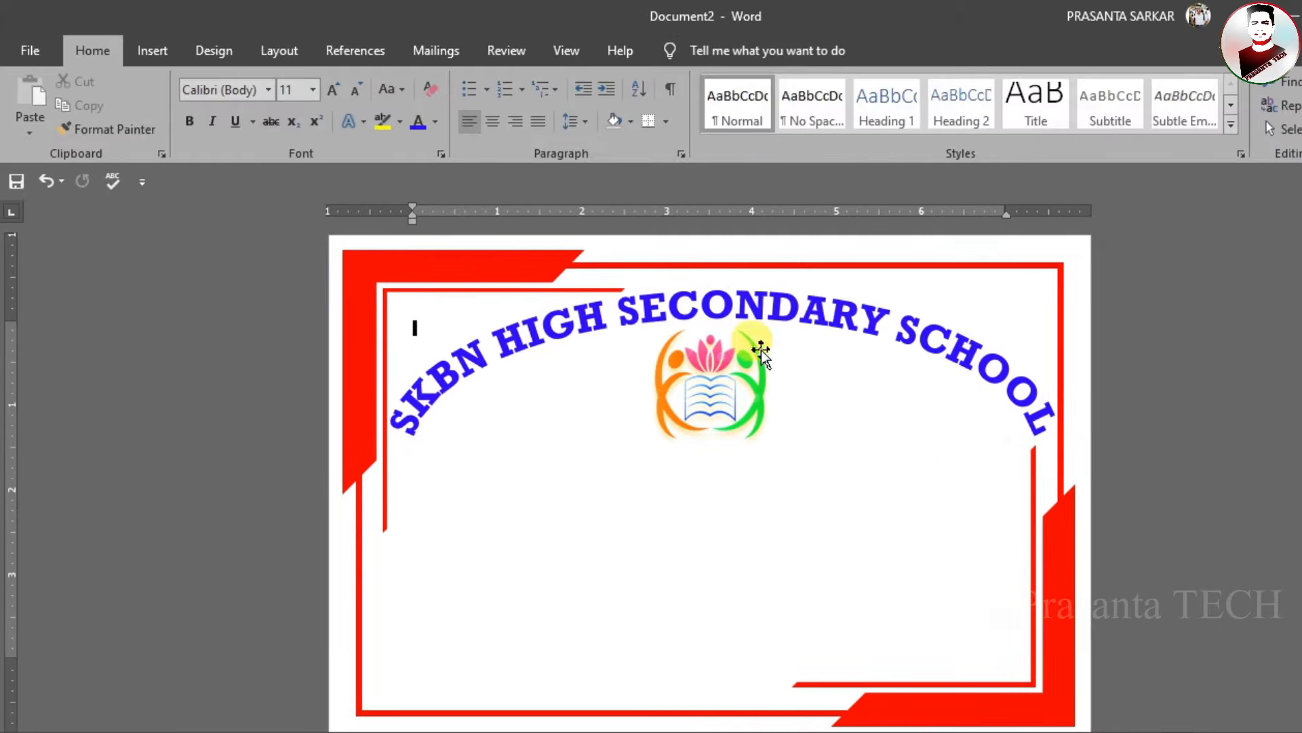
Slightly reduce the logo's height and nudge it into place just beneath the arched school name
left_click(723, 399)
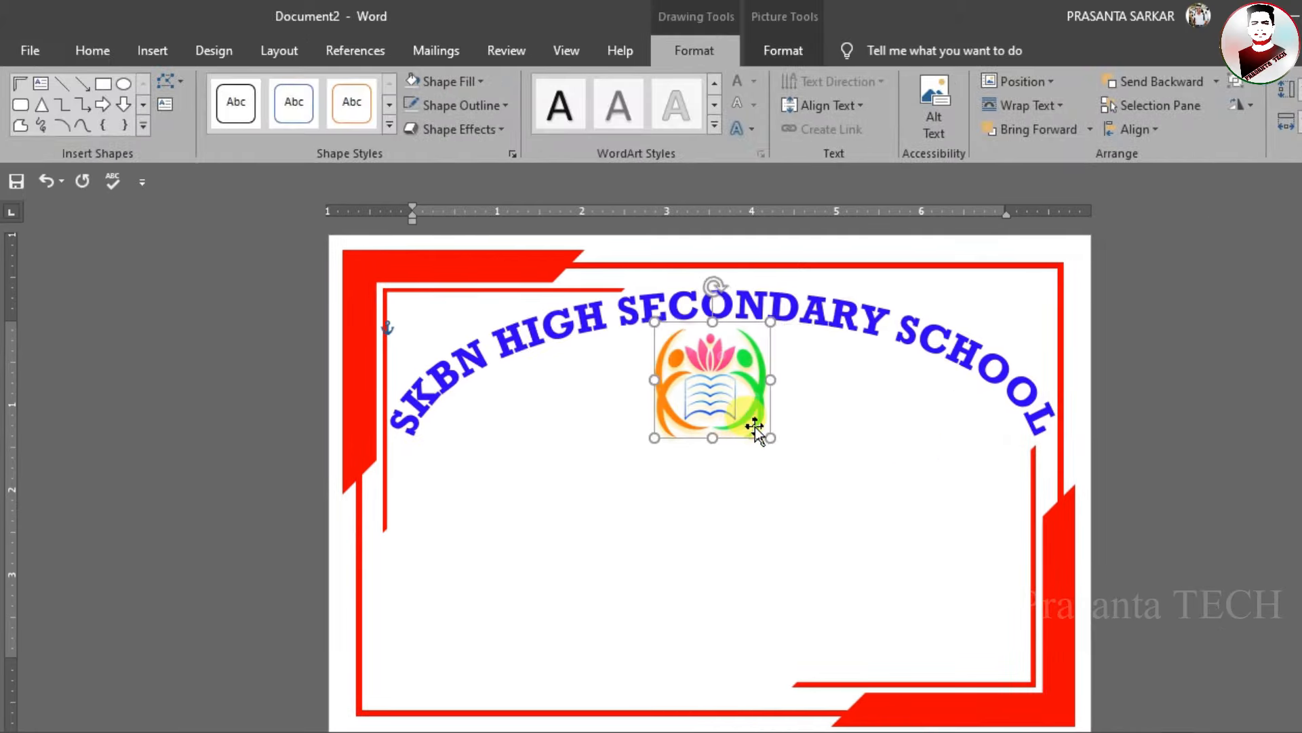
mouse_move(715, 435)
left_mouse_down()
mouse_move(715, 421)
mouse_move(715, 436)
left_mouse_up()
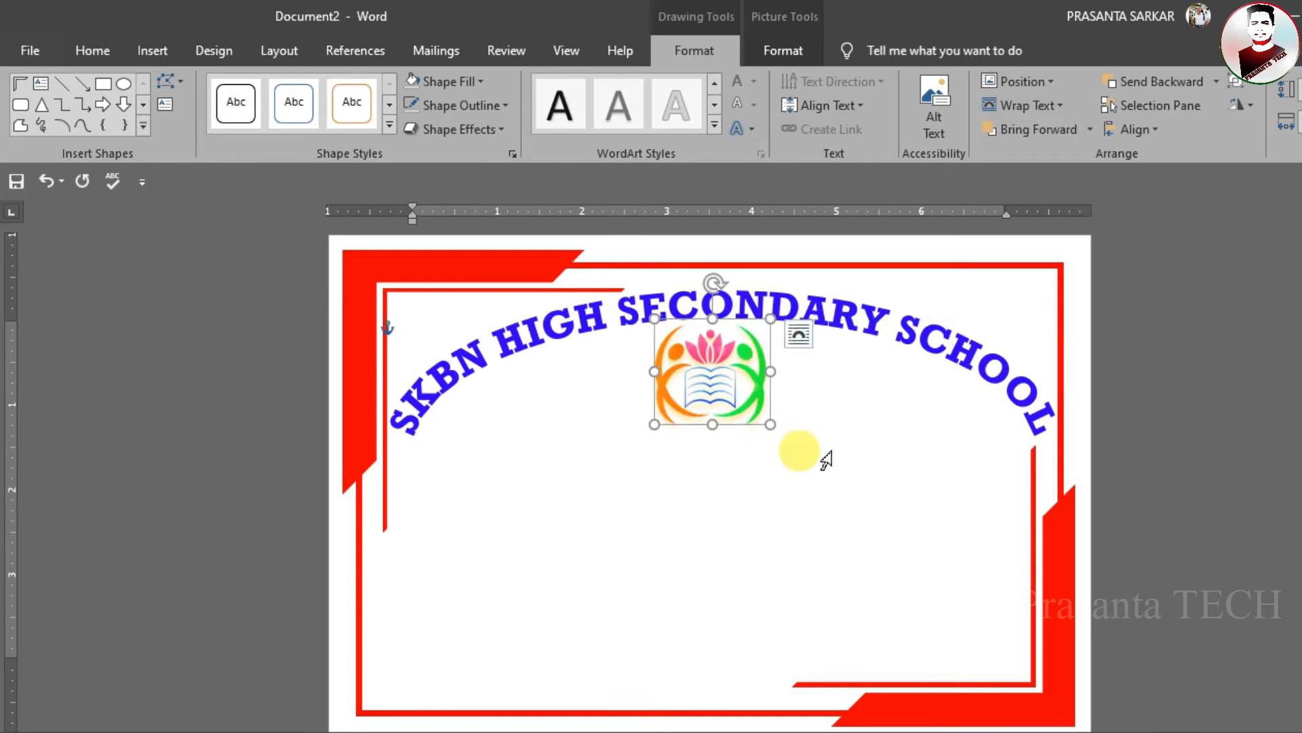
left_click(1195, 385)
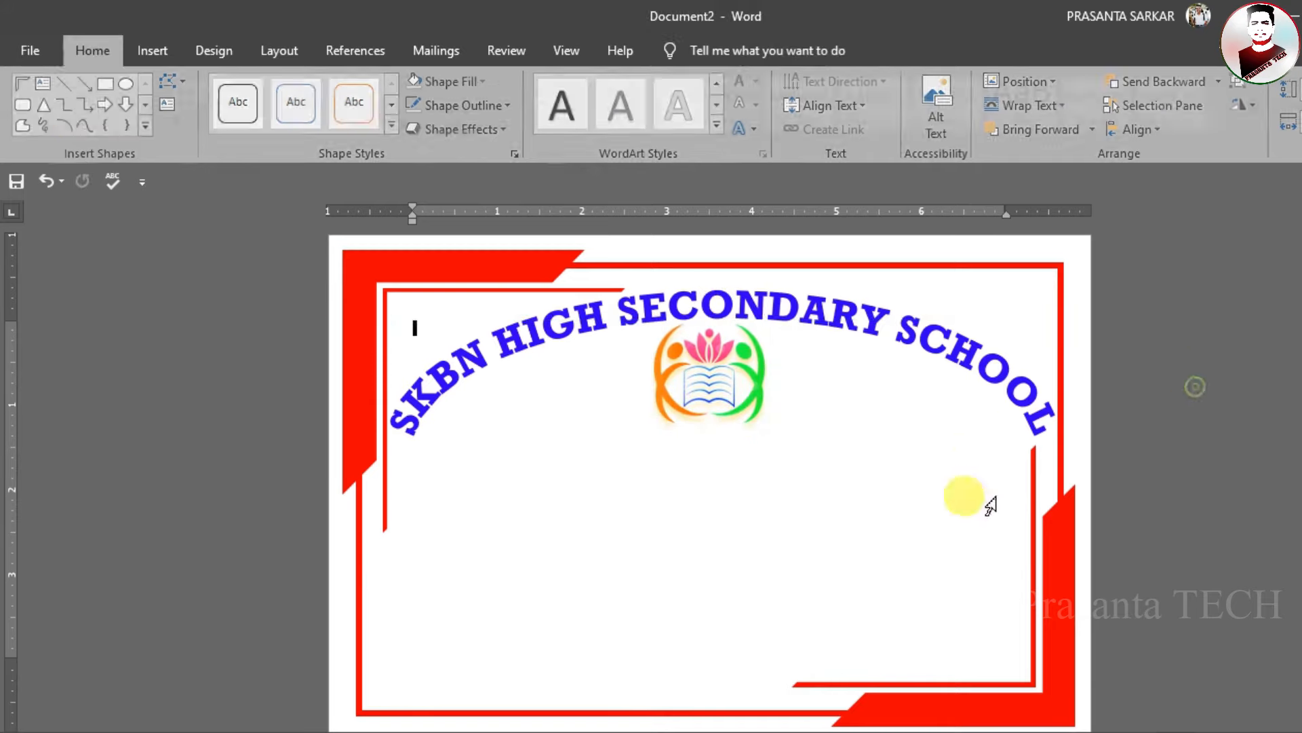
left_click(679, 428)
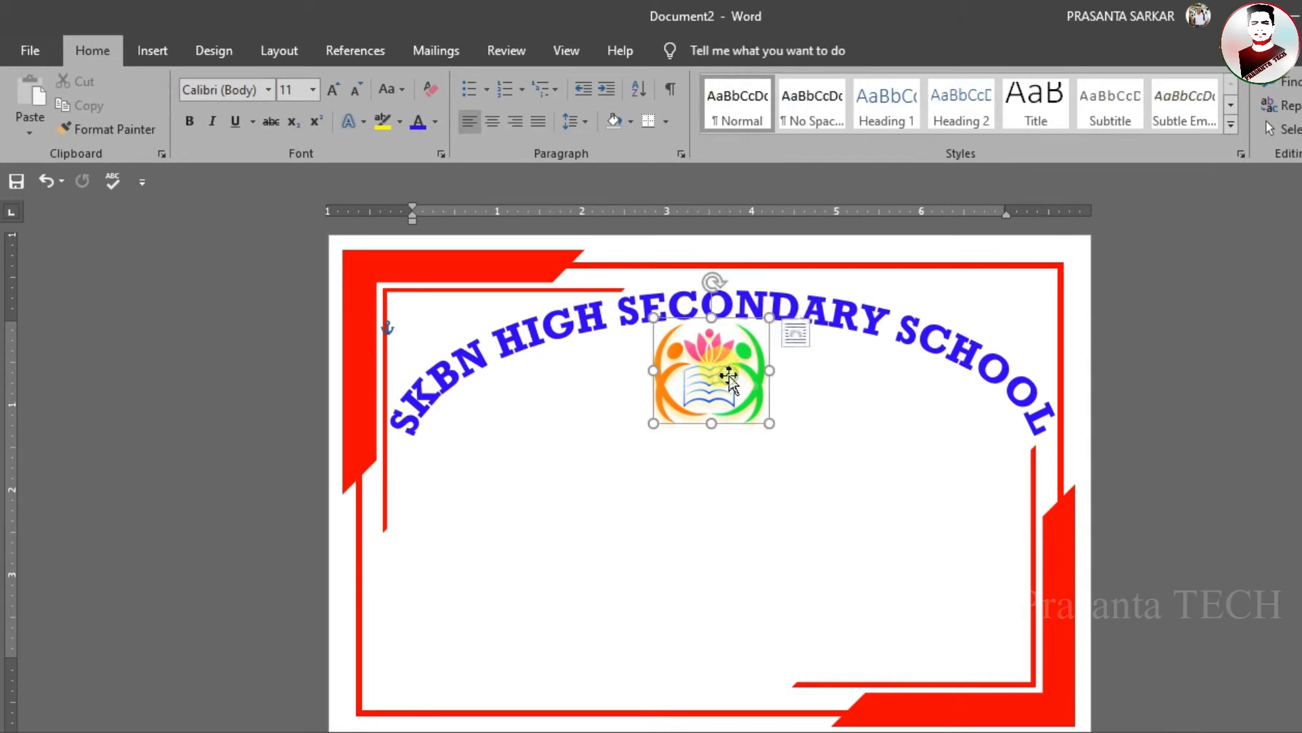
left_click(1237, 397)
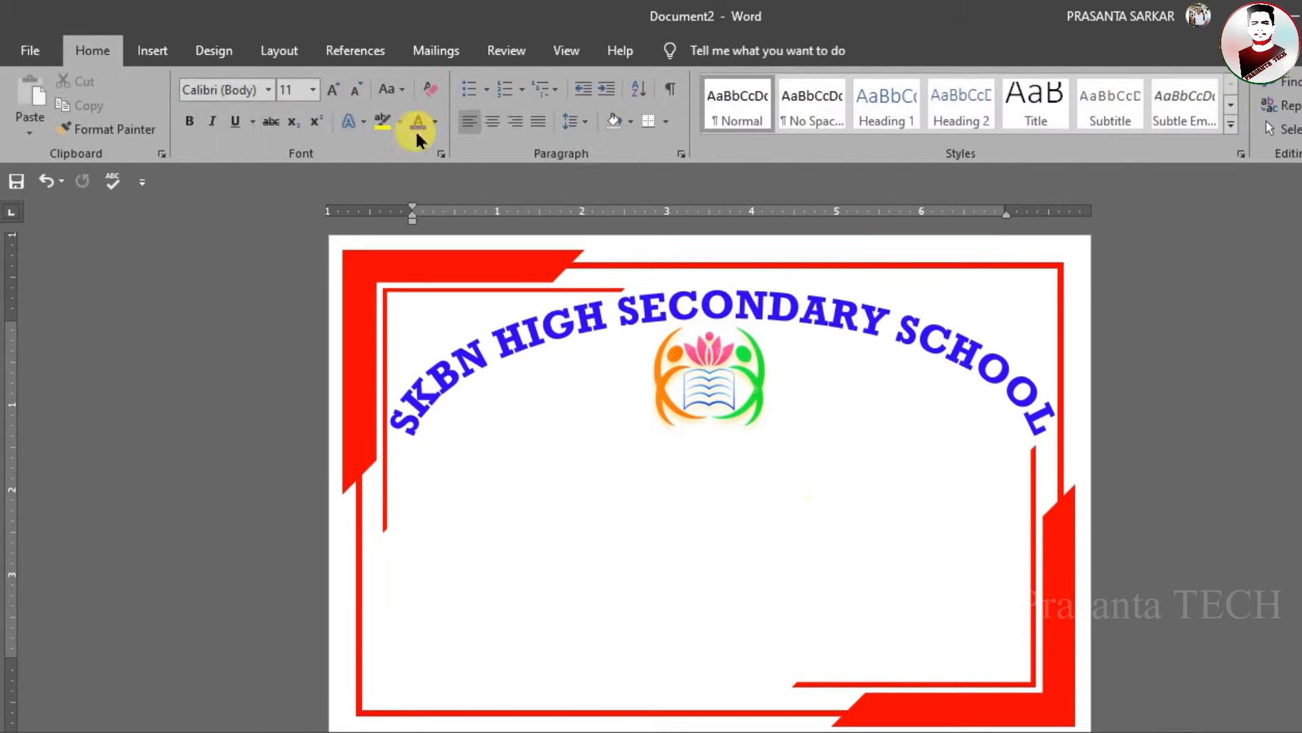
Draw a text box about 5.5" wide directly beneath the school logo
left_click(150, 50)
left_click(251, 131)
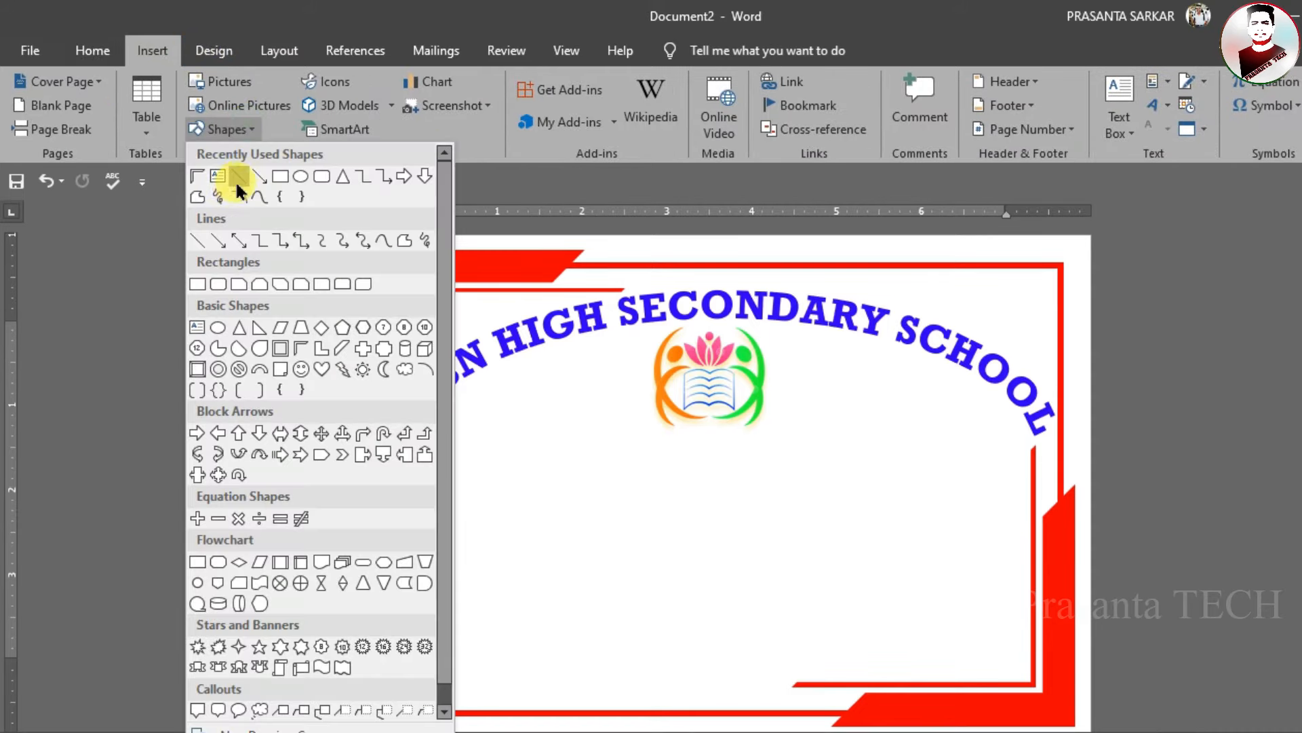
left_click(225, 178)
mouse_move(487, 431)
left_mouse_down()
mouse_move(957, 435)
mouse_move(958, 476)
left_mouse_up()
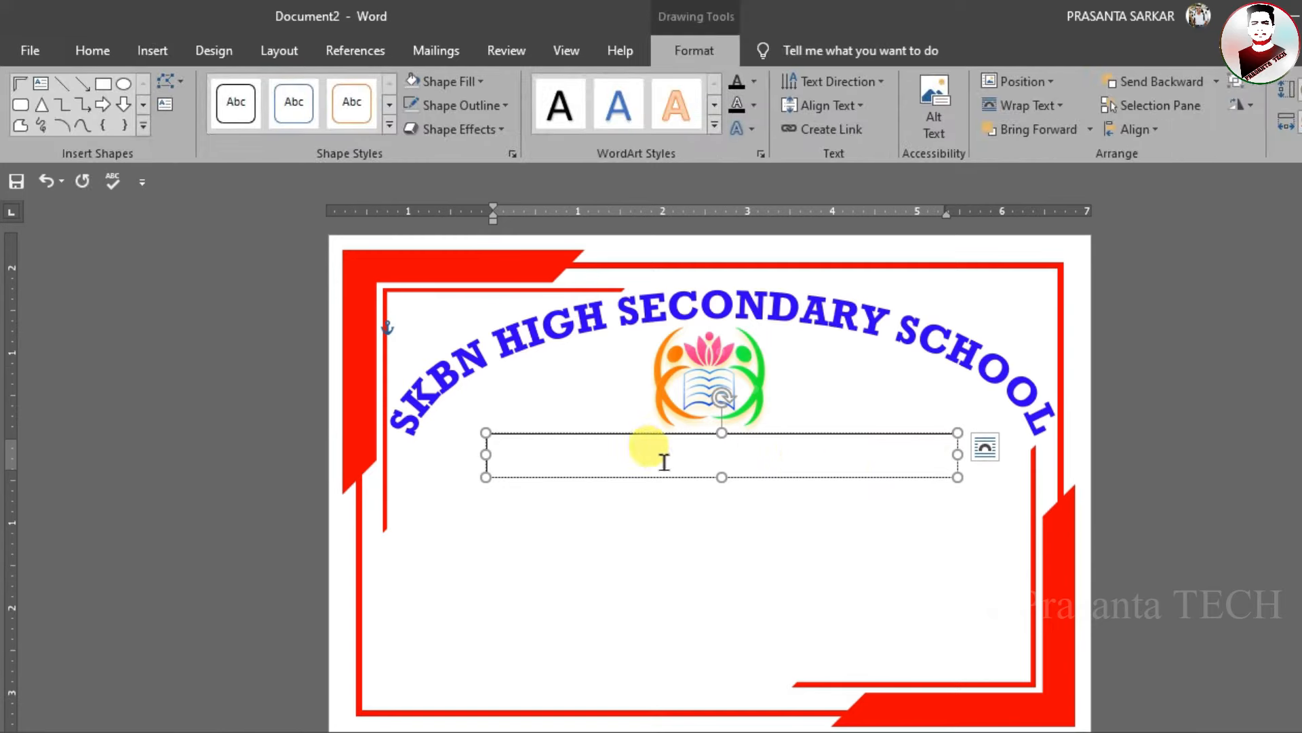
Enter the school's address in the text box in bold green Times New Roman at 20 pt
left_click(91, 49)
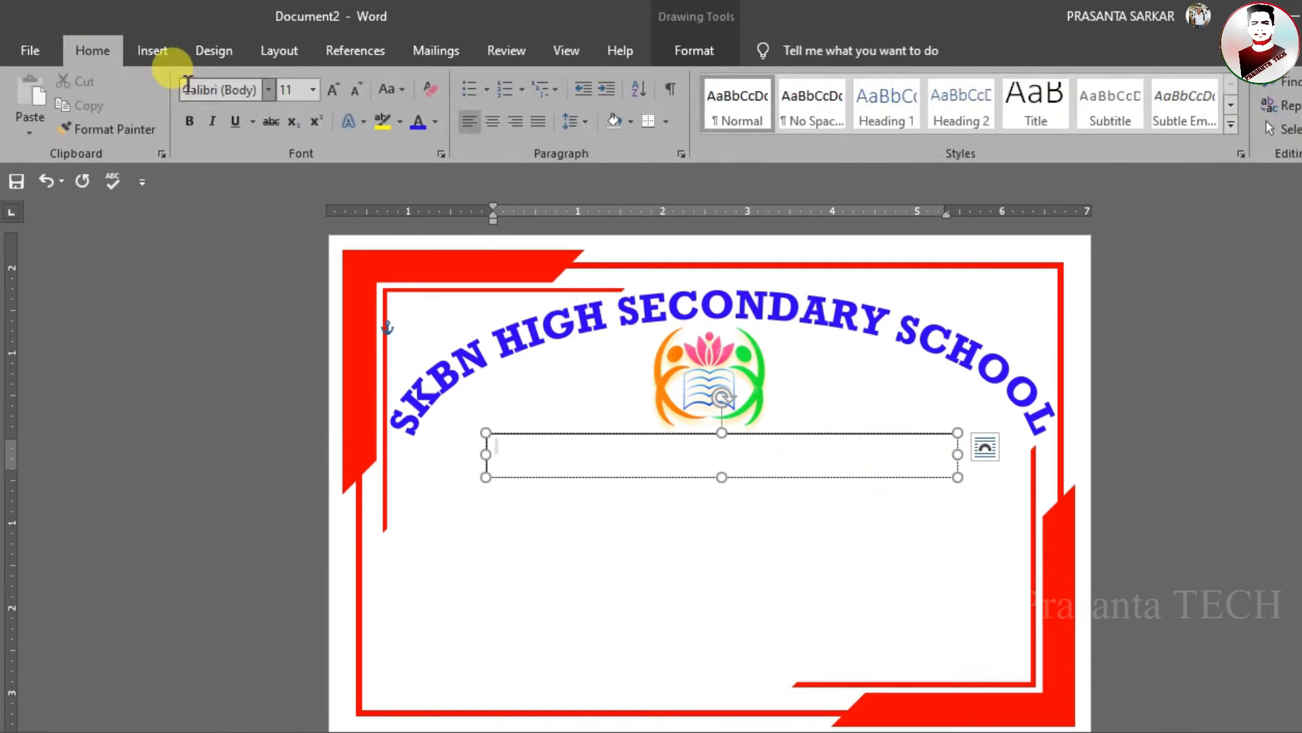
left_click(269, 90)
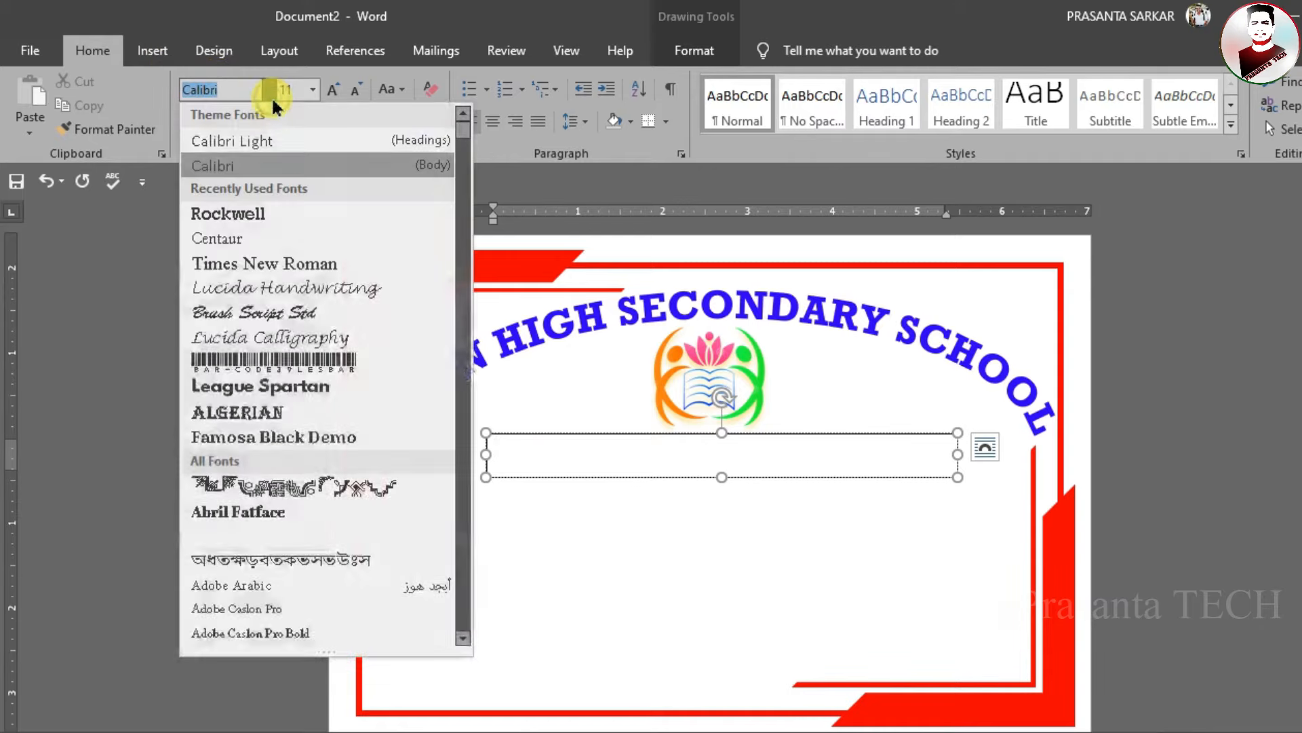
left_click(257, 266)
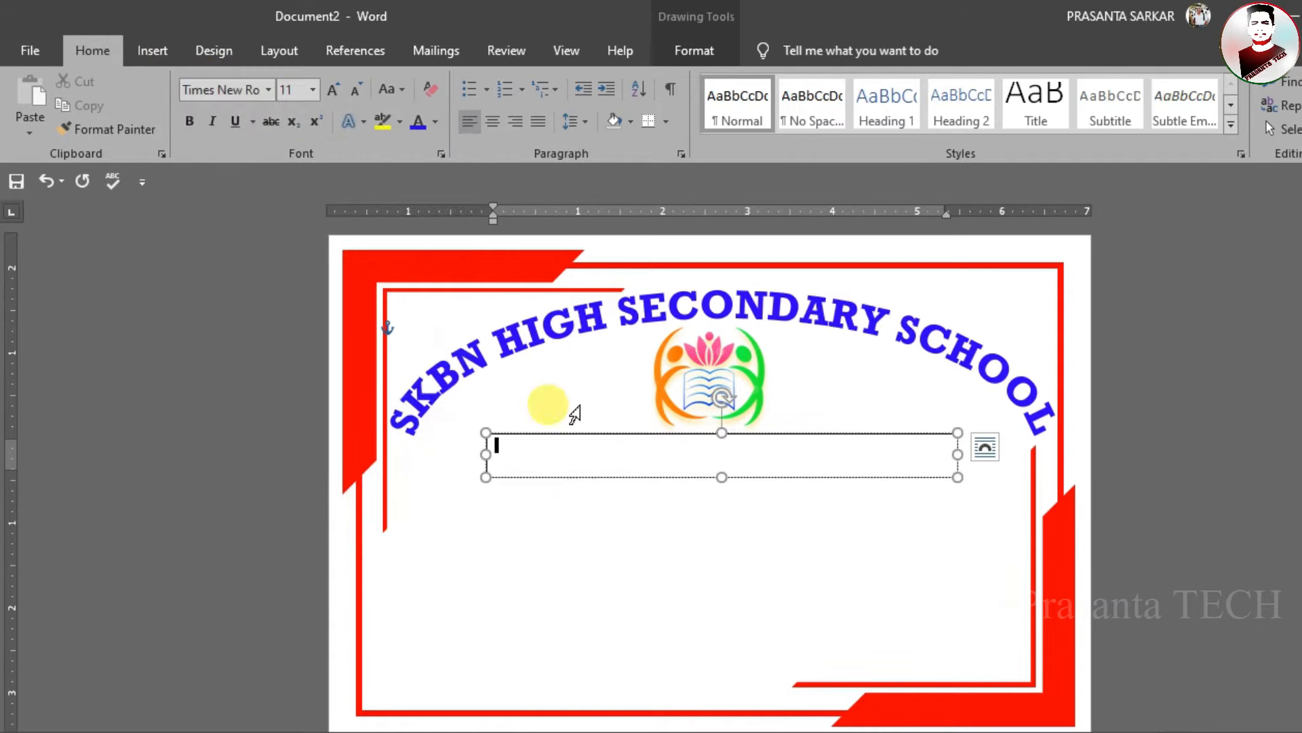
left_click(336, 90)
left_click(438, 124)
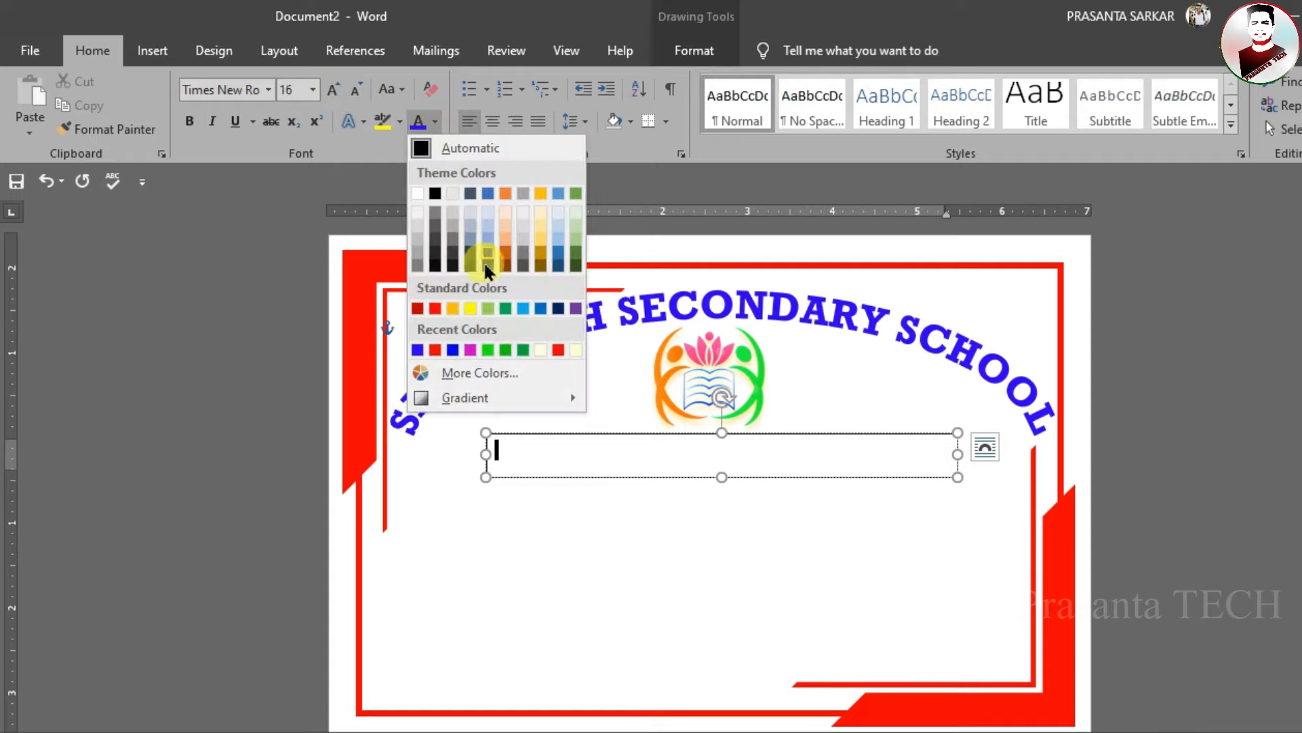
left_click(487, 349)
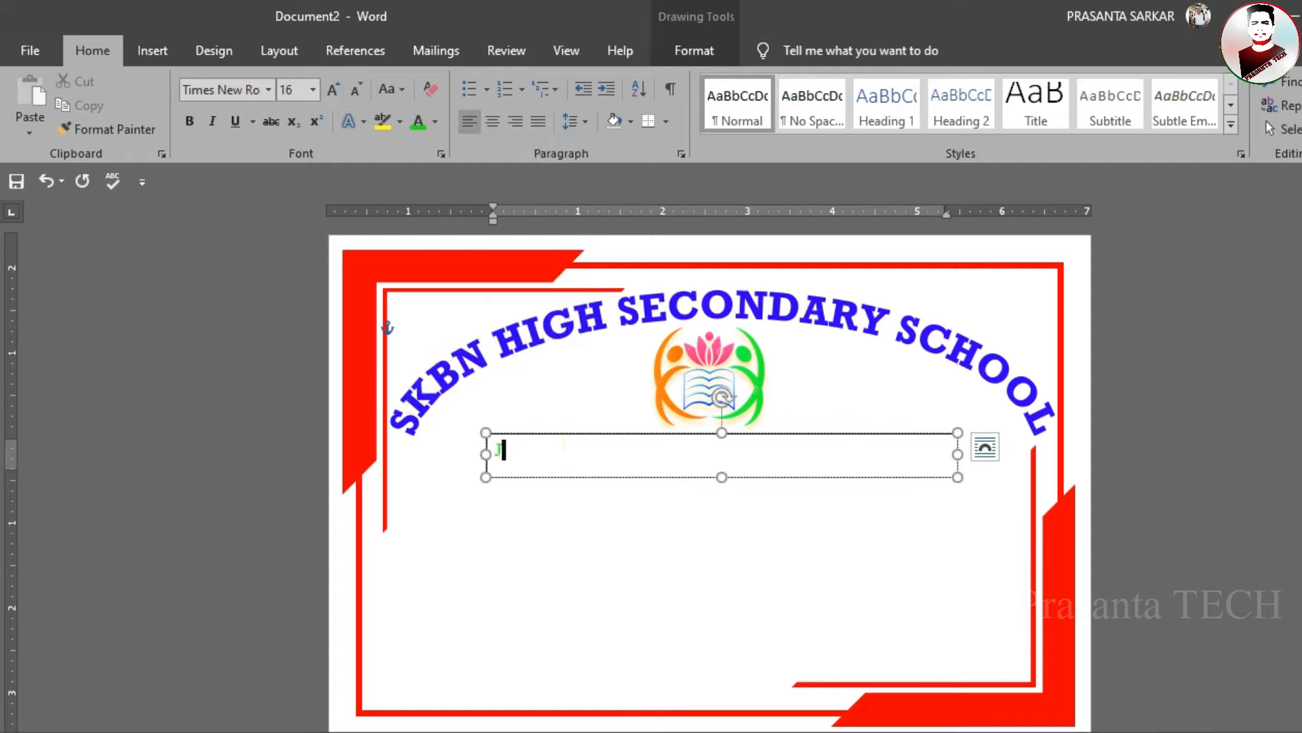
left_click(189, 121)
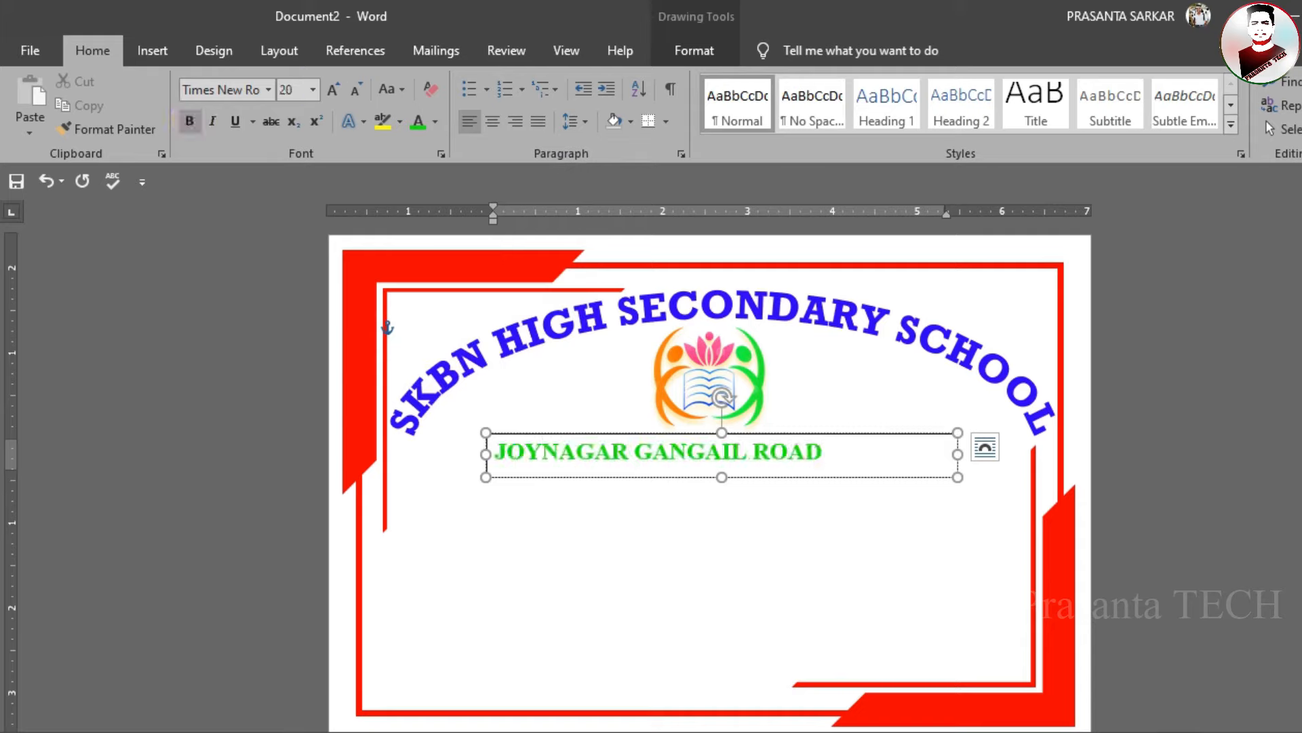
Centre the address text at 22 pt and widen its text box to fit it on one line beneath the logo
key("ctrl+y")
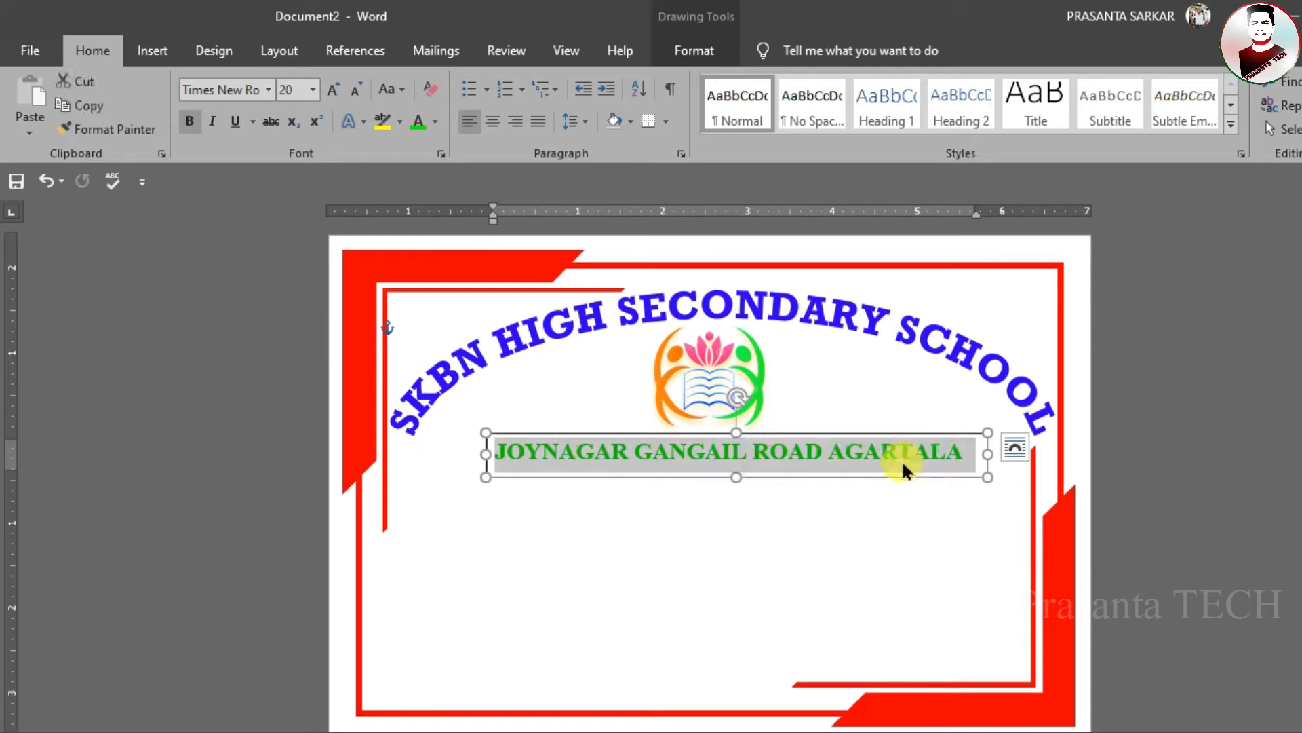
left_click(493, 127)
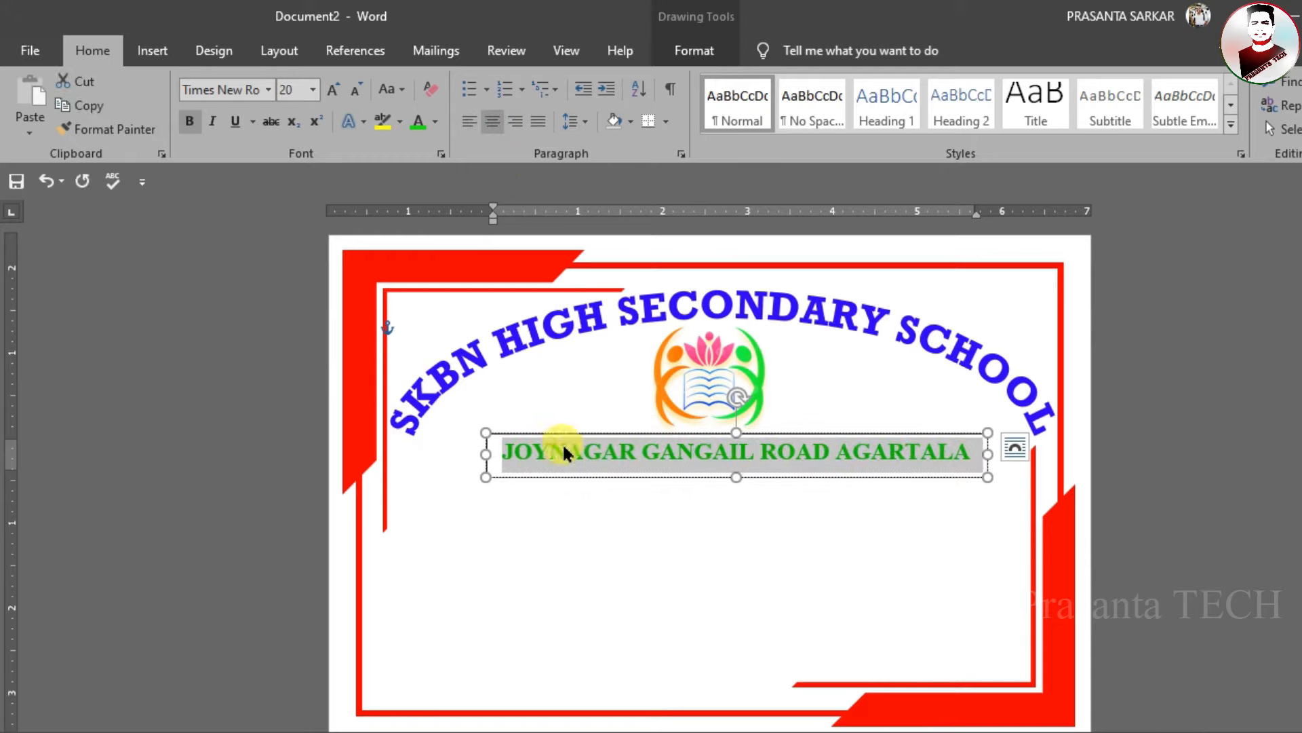
left_click(333, 89)
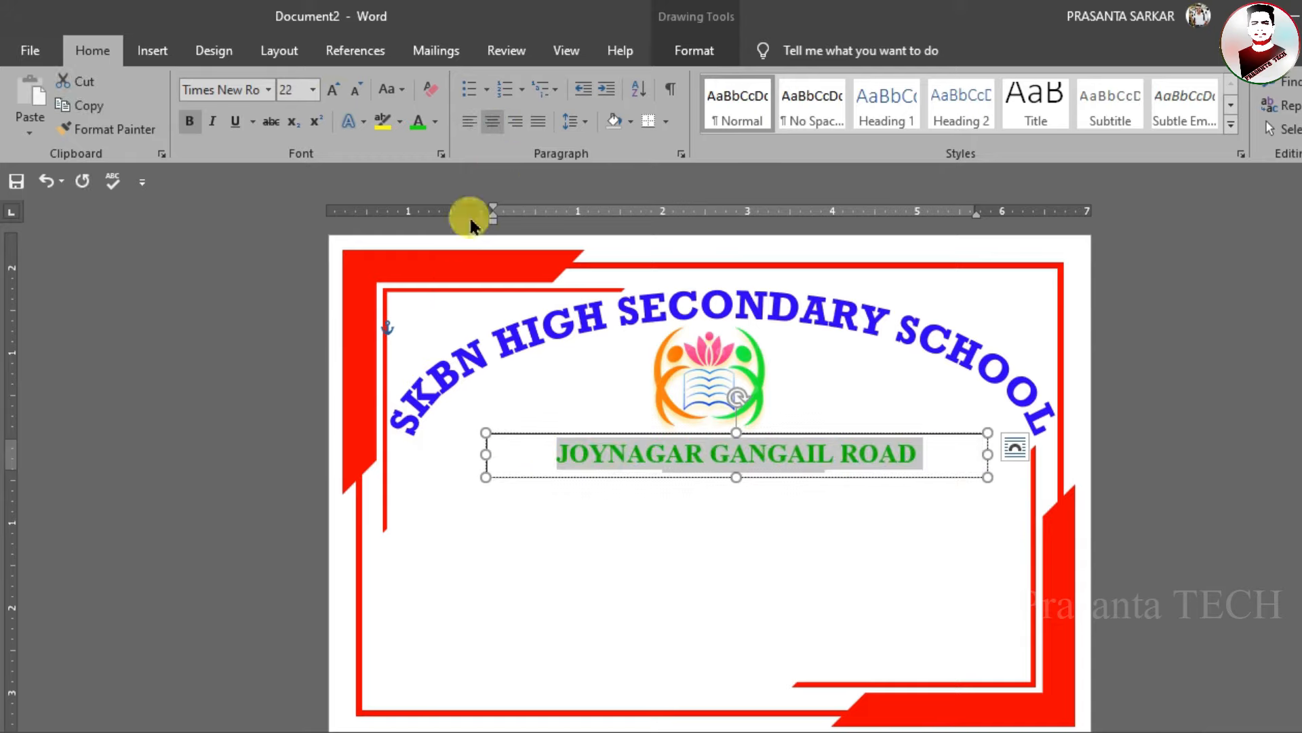
left_click_drag(491, 455, 431, 454)
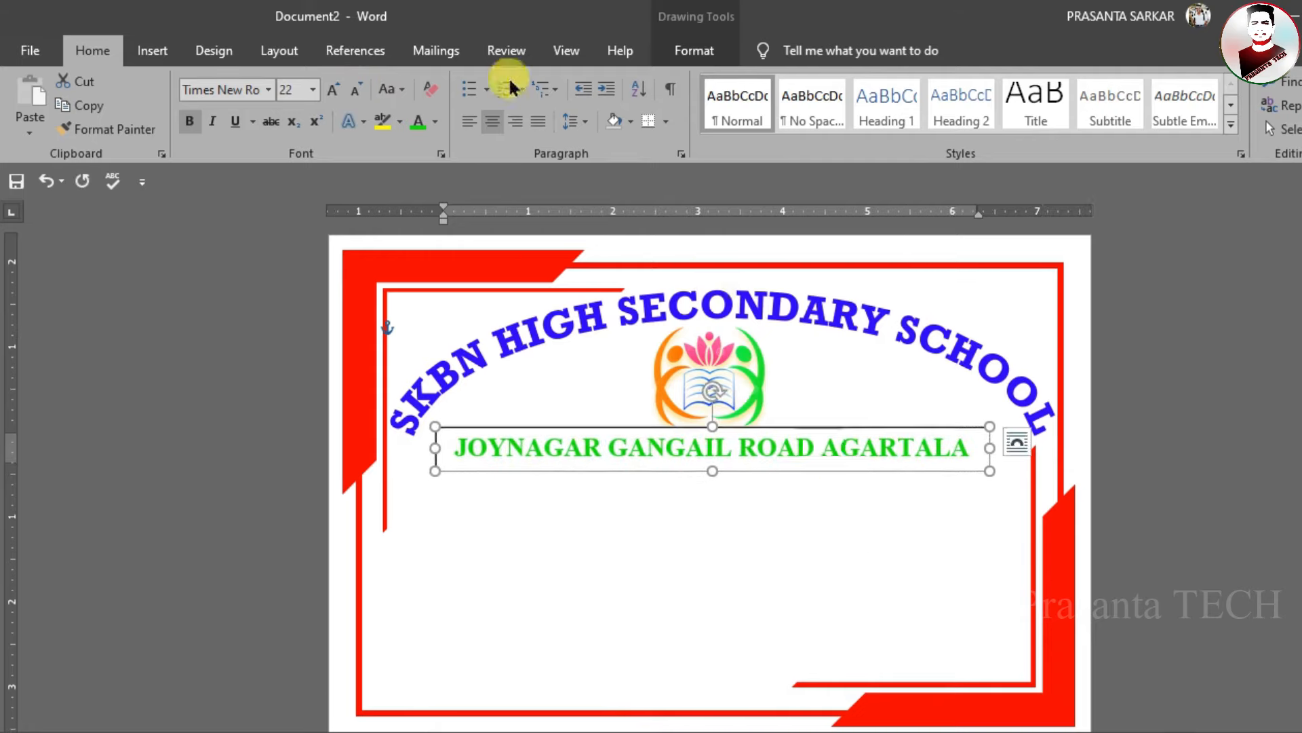
Remove the outline and fill of the address text box
left_click(691, 52)
left_click(475, 105)
left_click(466, 98)
left_click(466, 82)
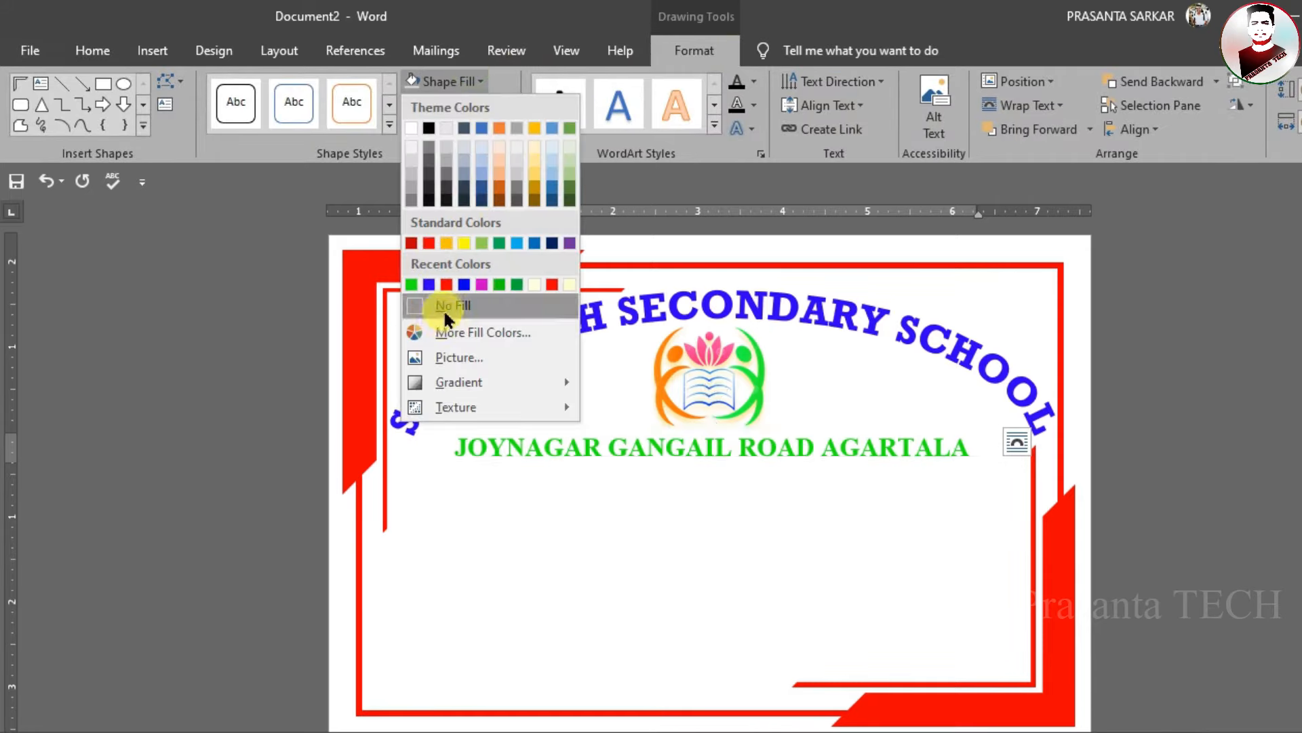
left_click(434, 307)
Apply a pale shadow to the address text with 1% size, 4 pt blur, 90° angle and 4 pt distance
triple_click(621, 447)
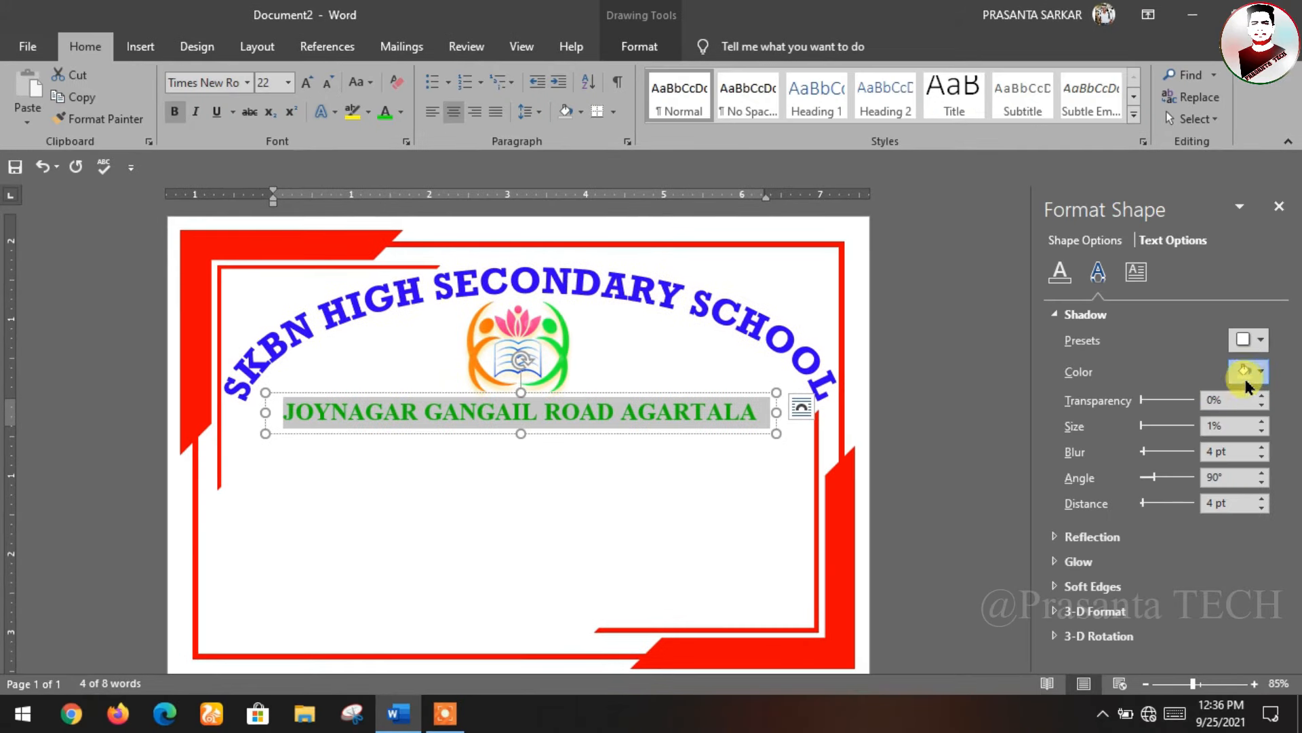
left_click(1269, 377)
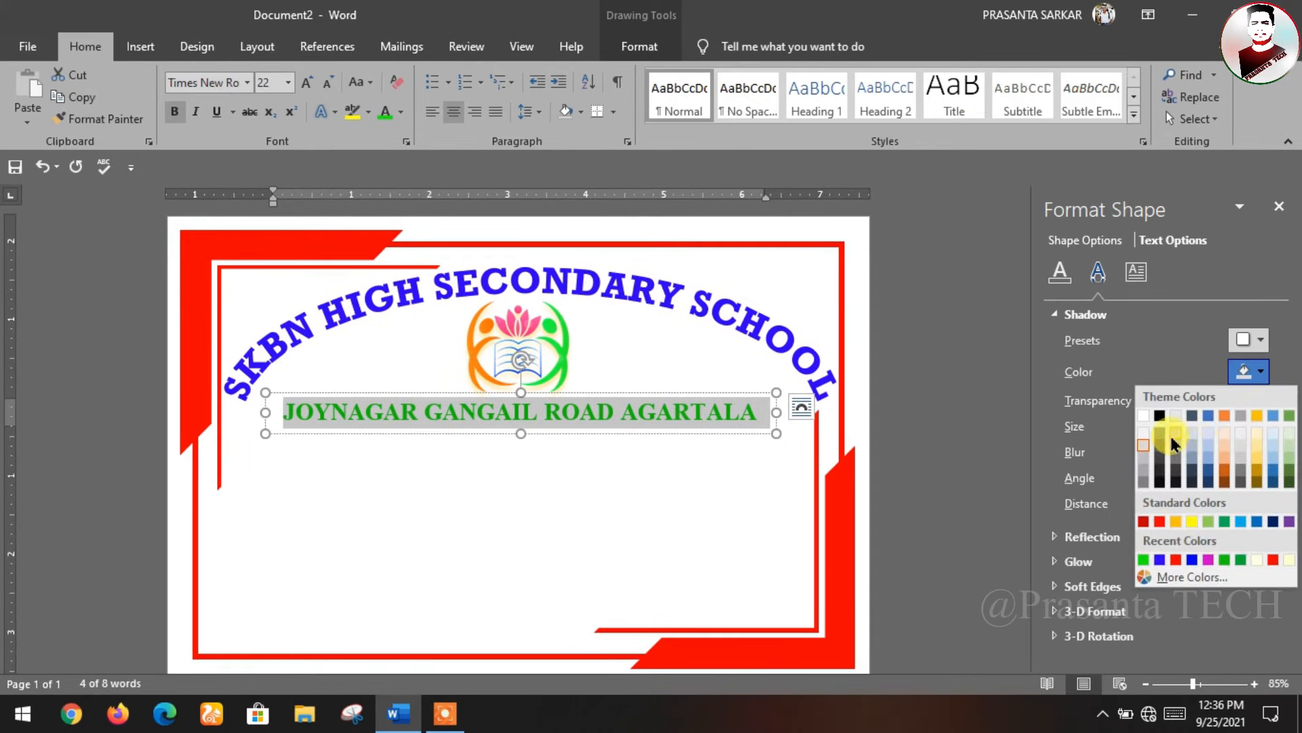
left_click(1240, 441)
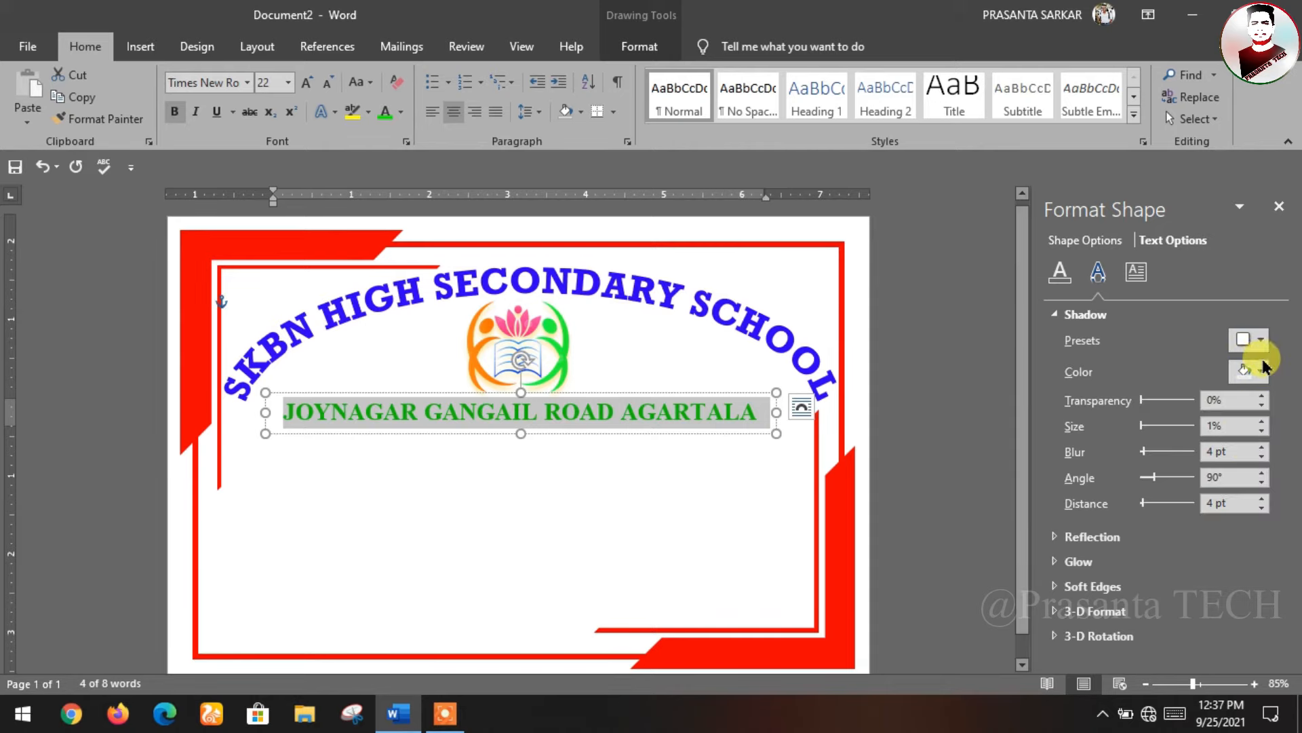
left_click(937, 495)
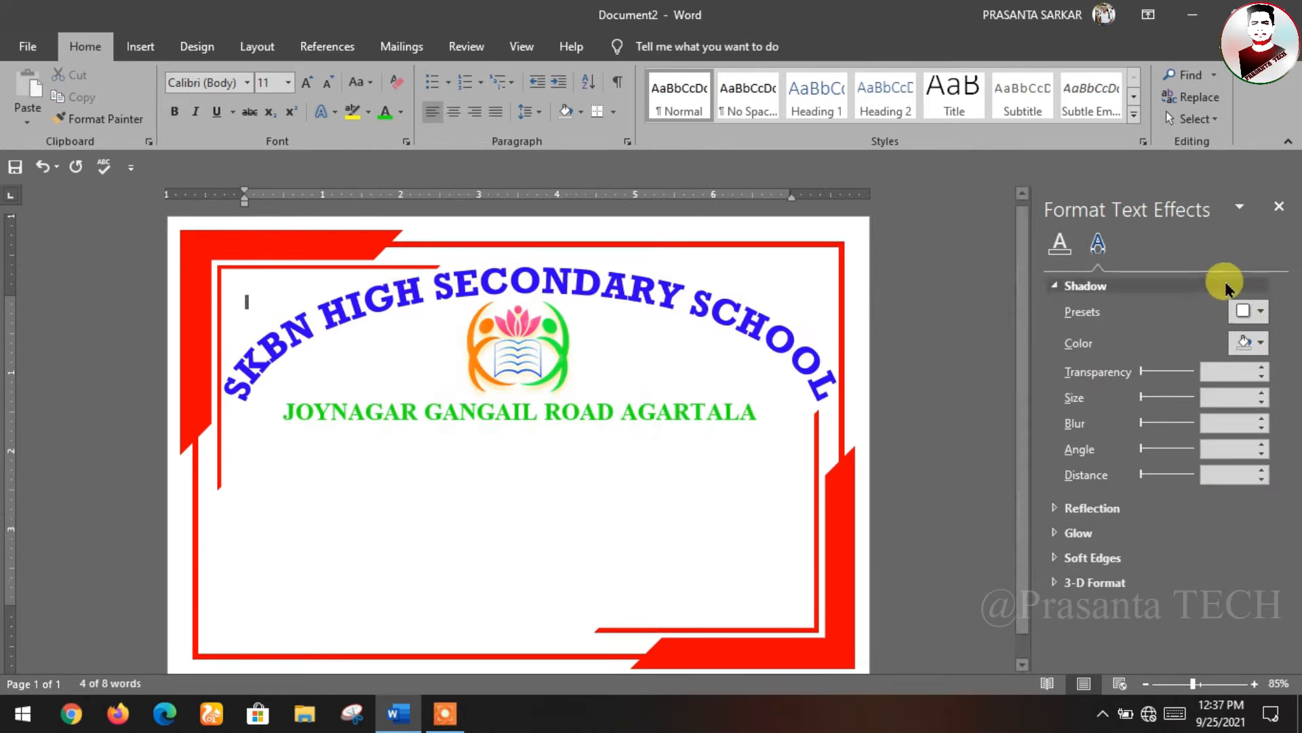
left_click(1279, 207)
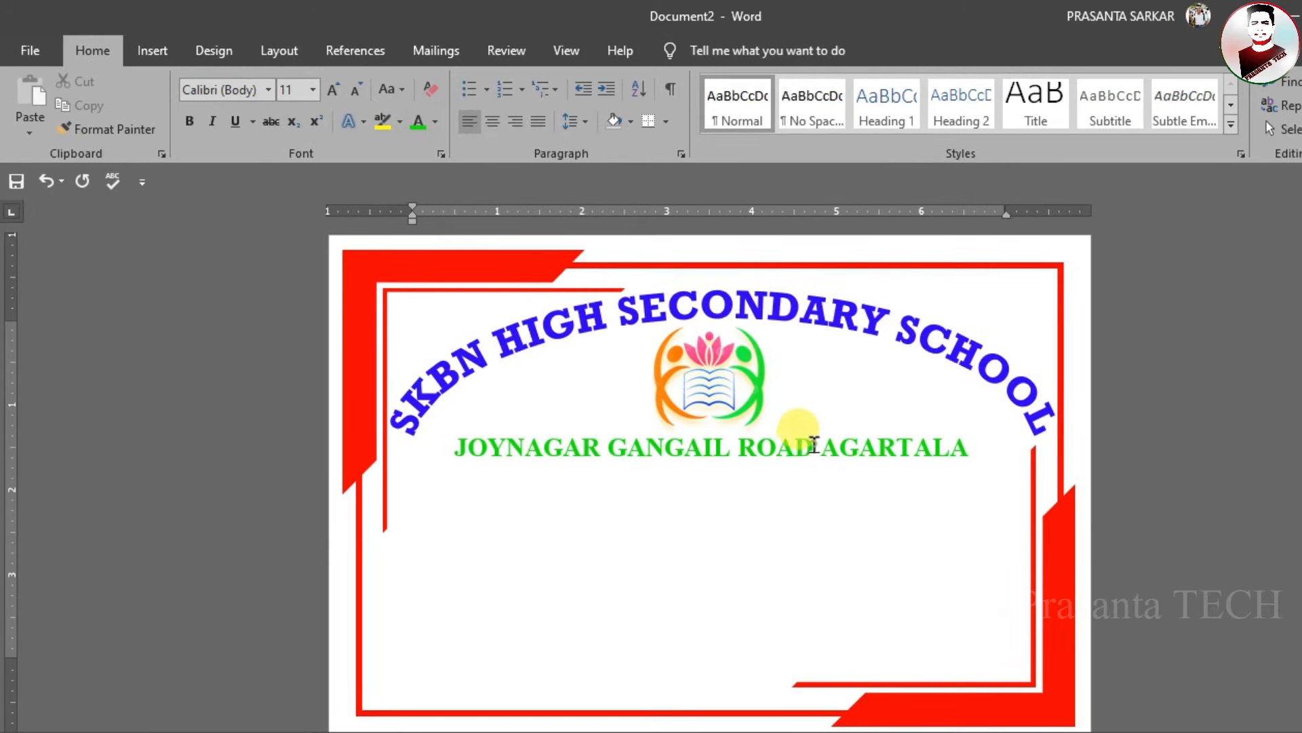
Duplicate the address text box directly below the original and clear the copy's text
left_click(814, 446)
mouse_move(823, 472)
left_mouse_down()
mouse_move(817, 500)
mouse_move(821, 480)
left_mouse_up()
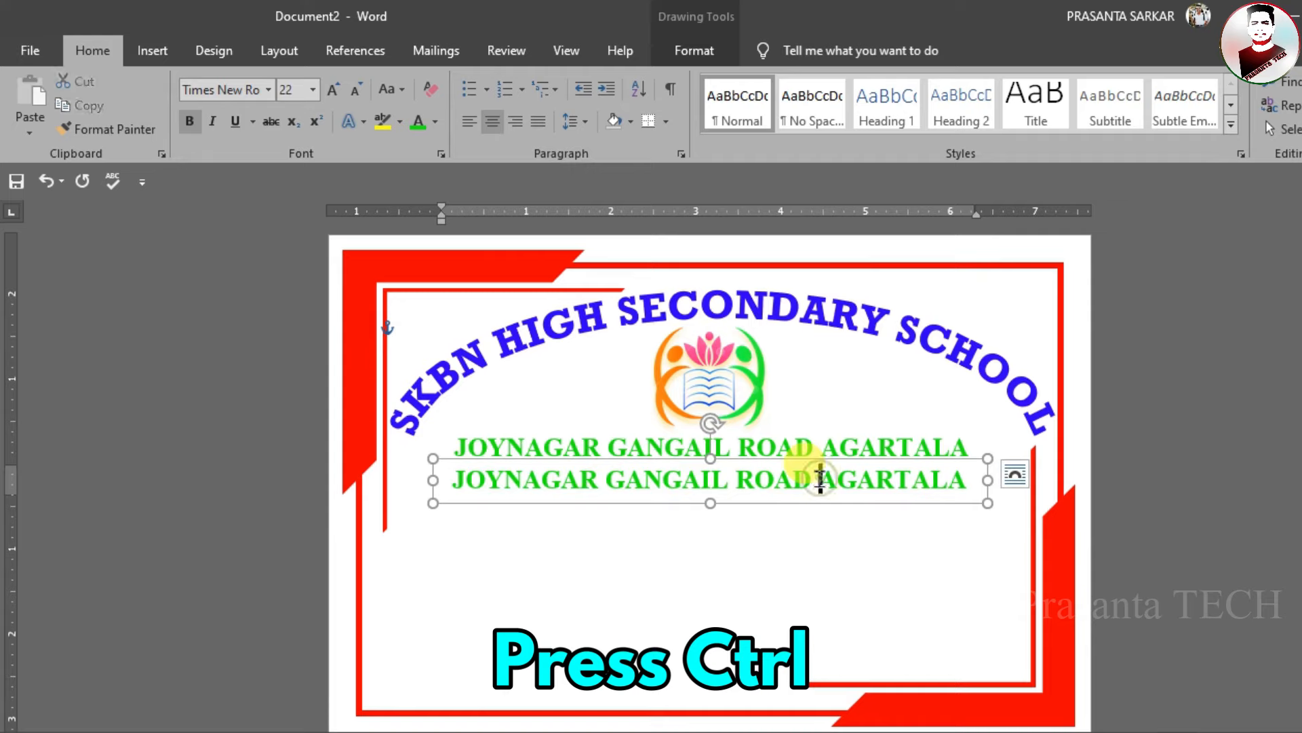
triple_click(820, 479)
key("Delete")
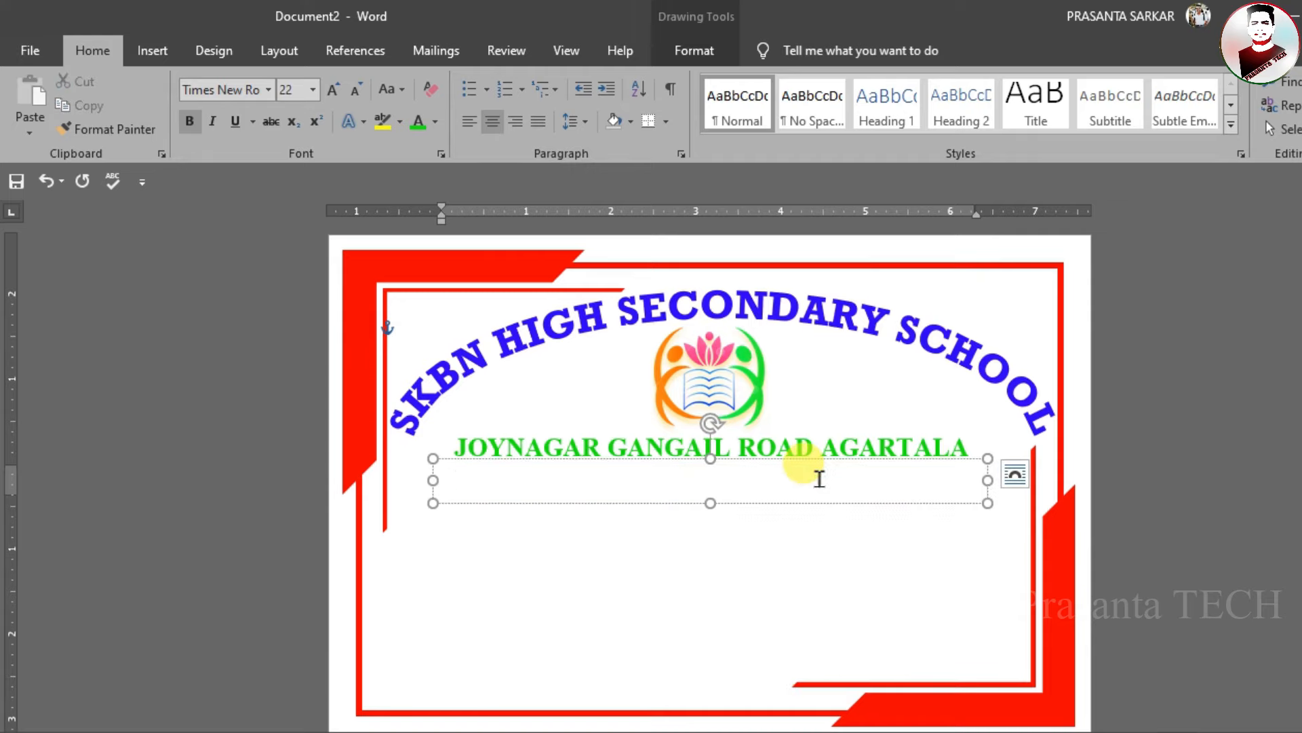
Enter "ANNUAL SOPRTS MEET -2021" in the empty text box using the Lucida Handwriting font
left_click(270, 90)
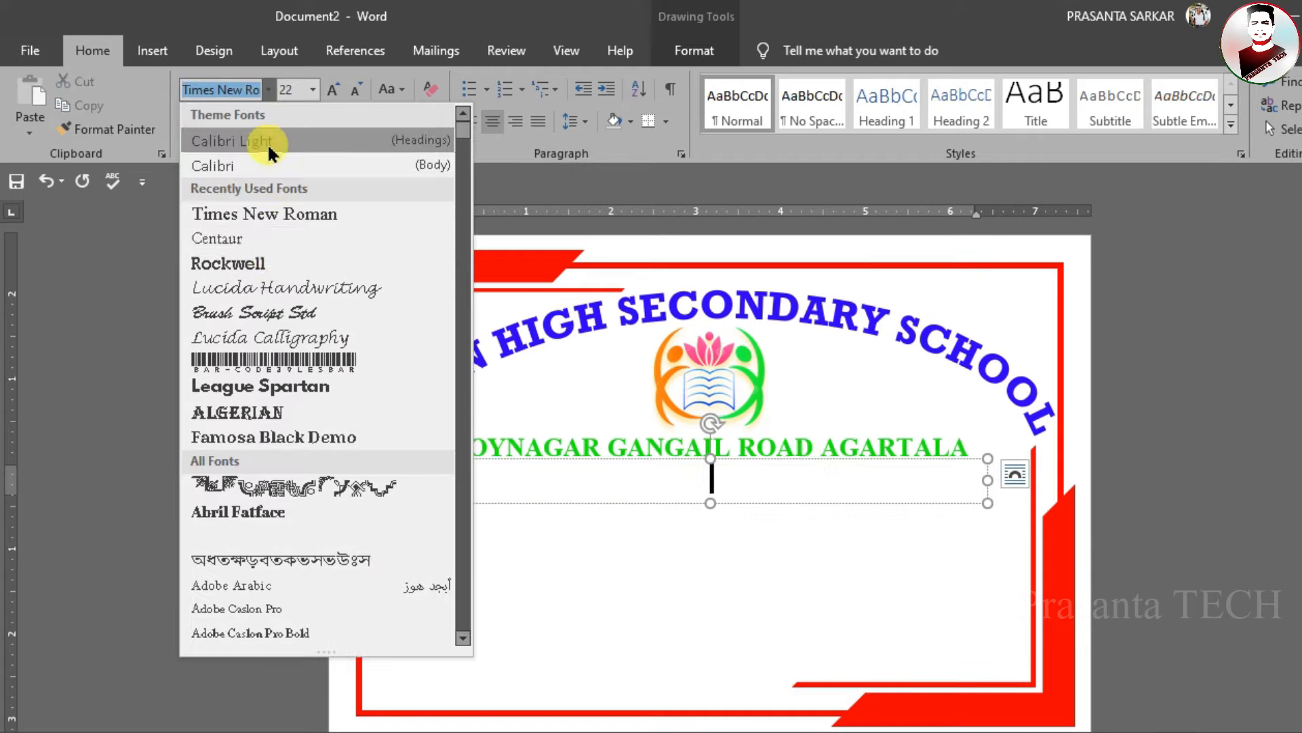
left_click(274, 285)
type("ANN")
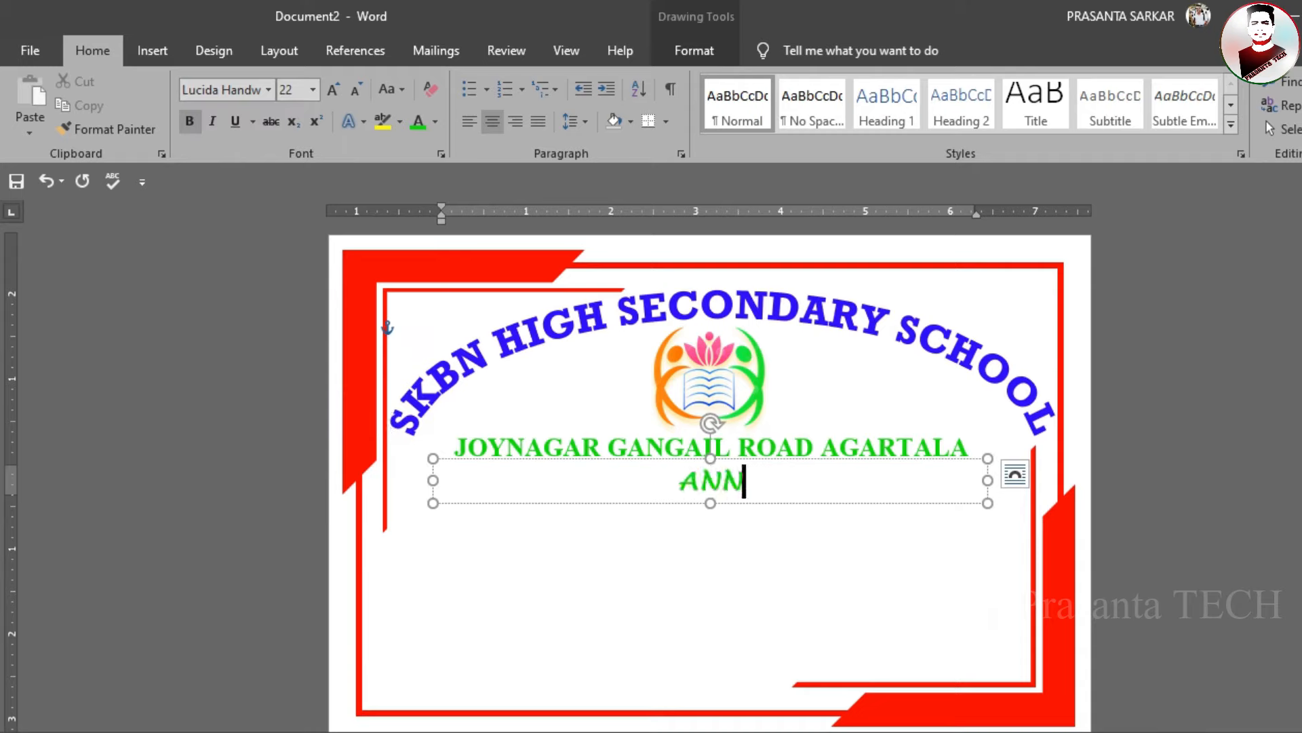
type("UAL SOP")
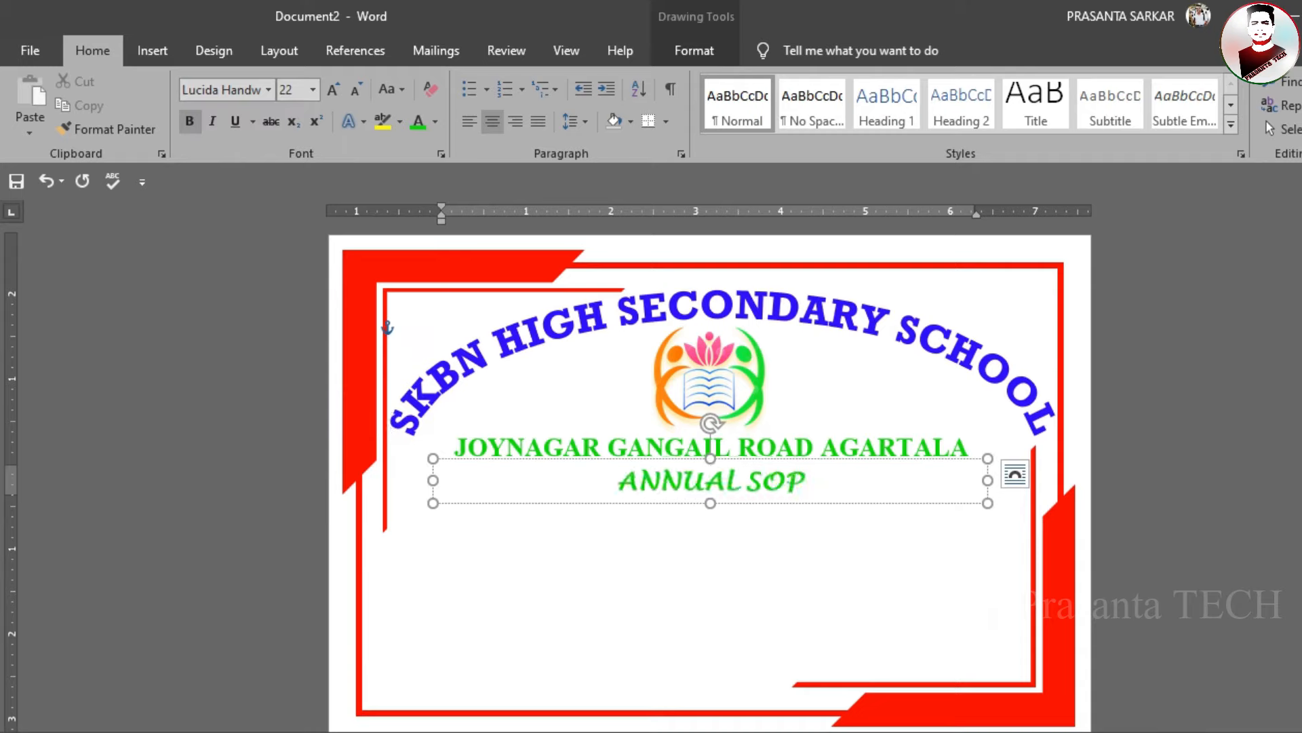
type("RTS MEET -2021")
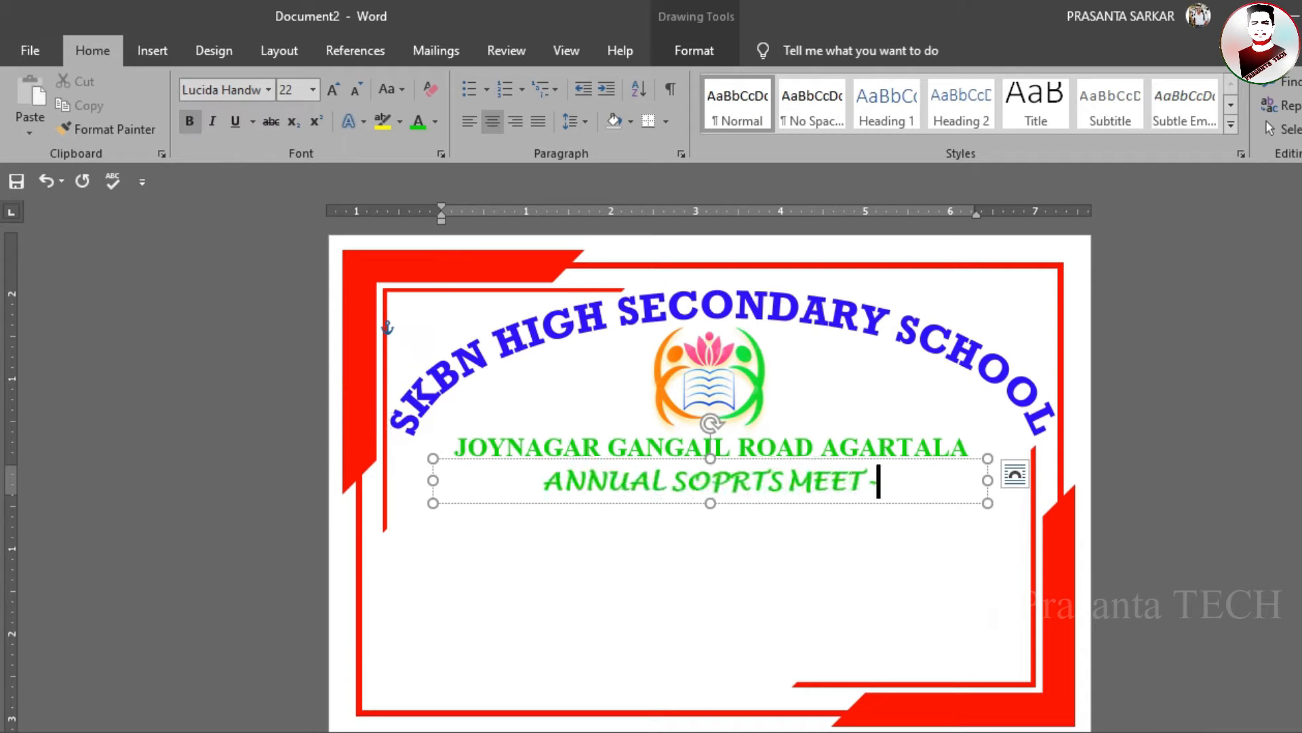
Recolor the "ANNUAL SOPRTS MEET -2021" event title magenta
triple_click(787, 485)
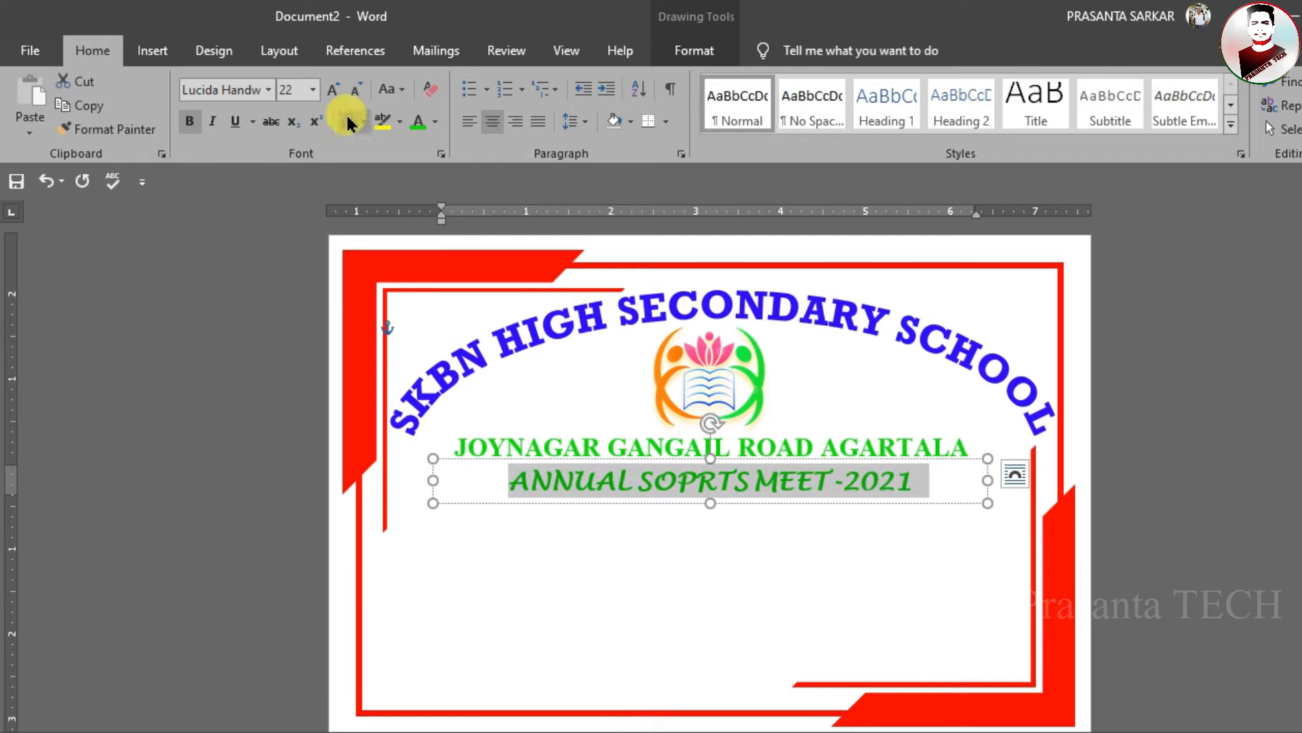
left_click(440, 126)
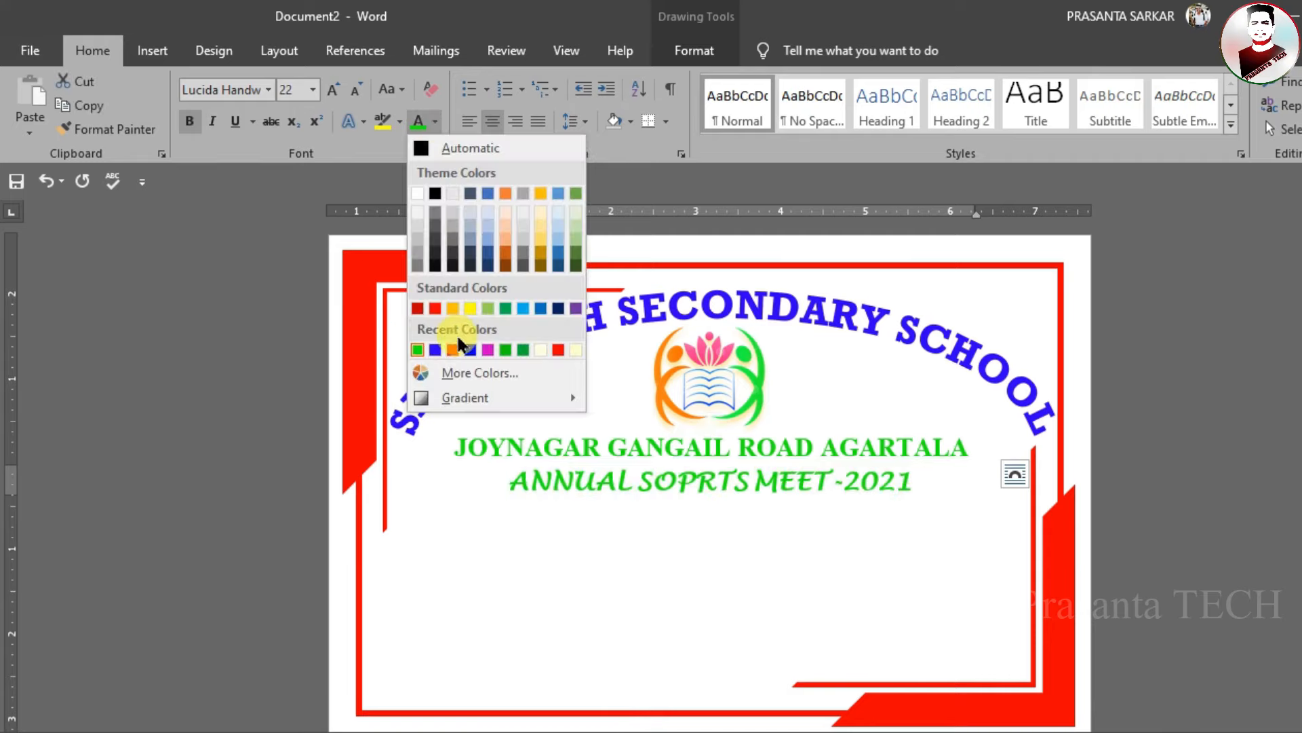
left_click(483, 357)
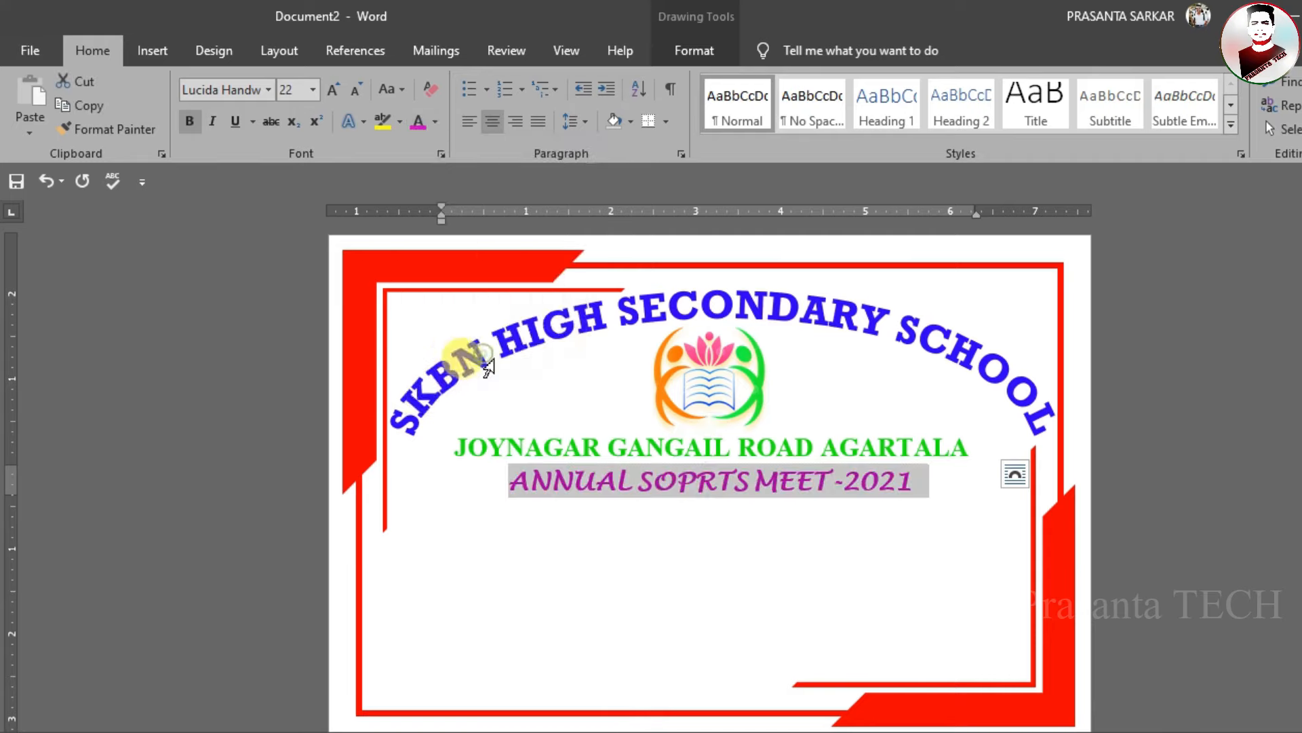
Enlarge the event title to 24 pt and nudge its text box to sit just below the address line
left_click(775, 502)
left_click(841, 483)
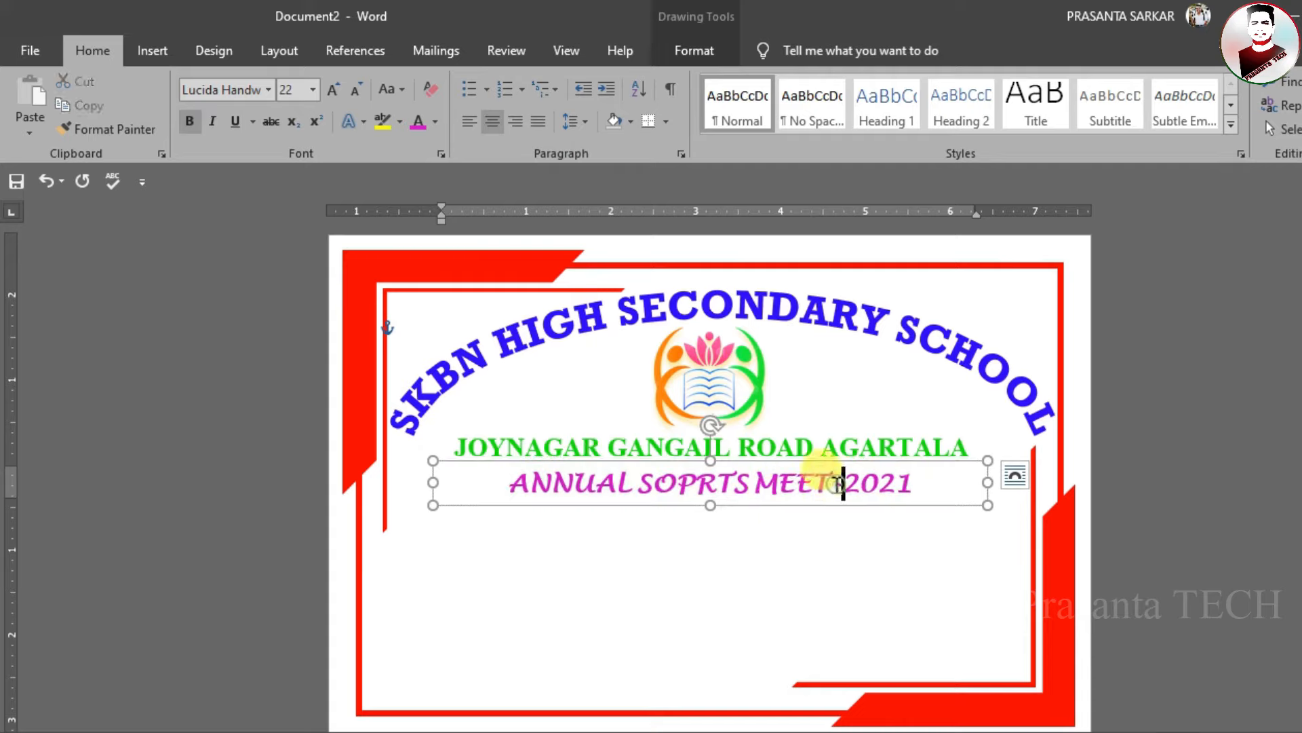
key("ctrl+a")
left_click(332, 89)
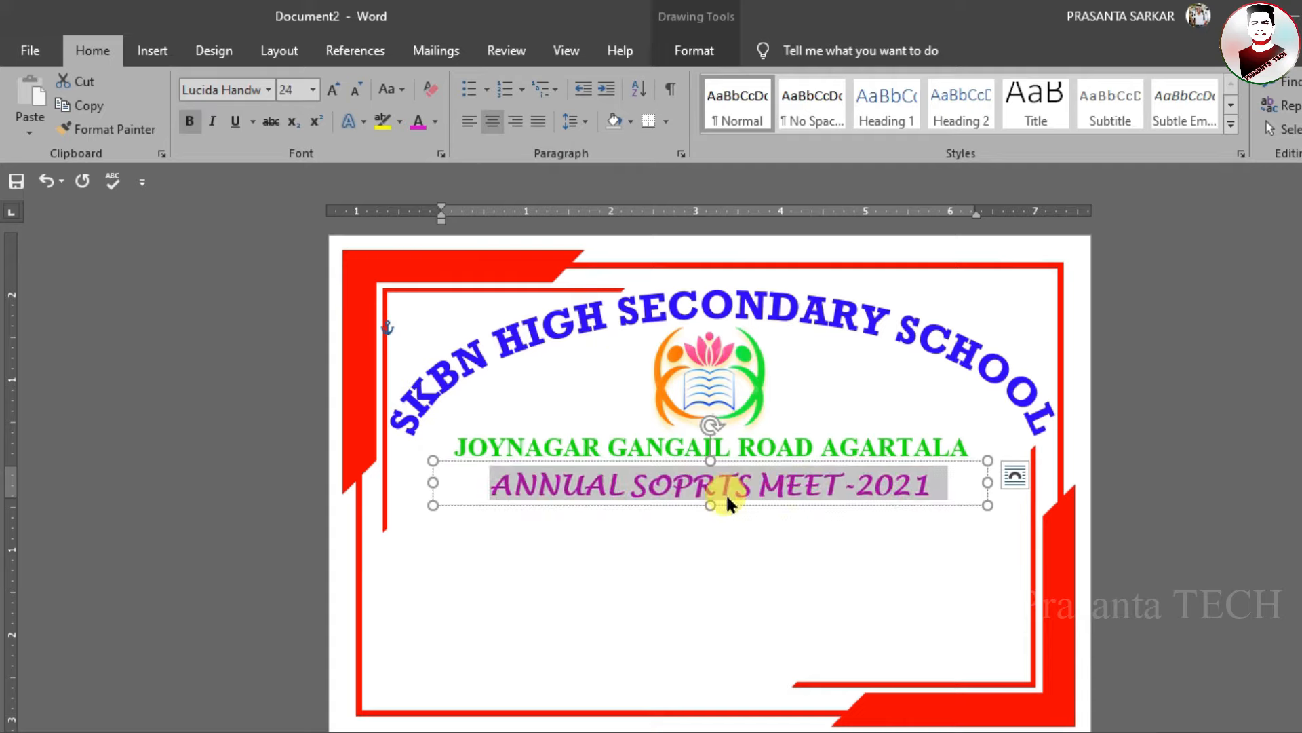
left_click(751, 511)
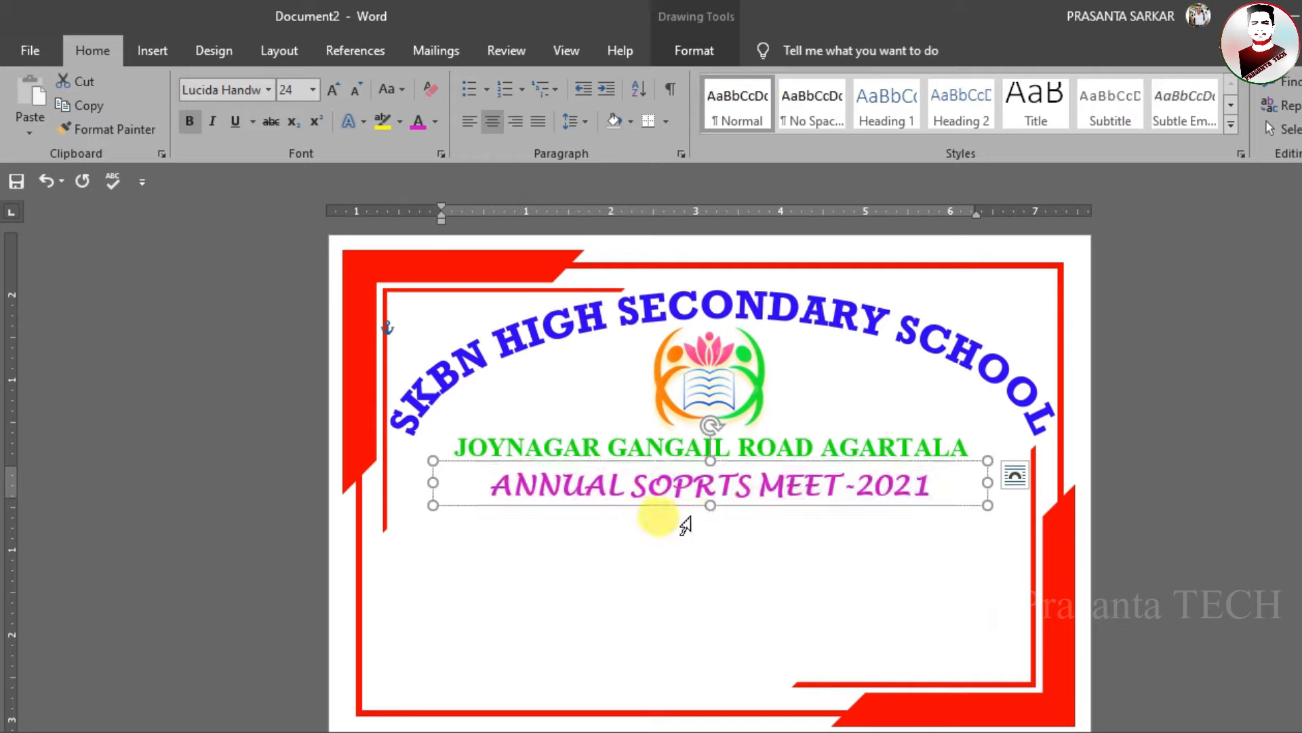
left_click_drag(706, 504, 834, 506)
left_click(1242, 460)
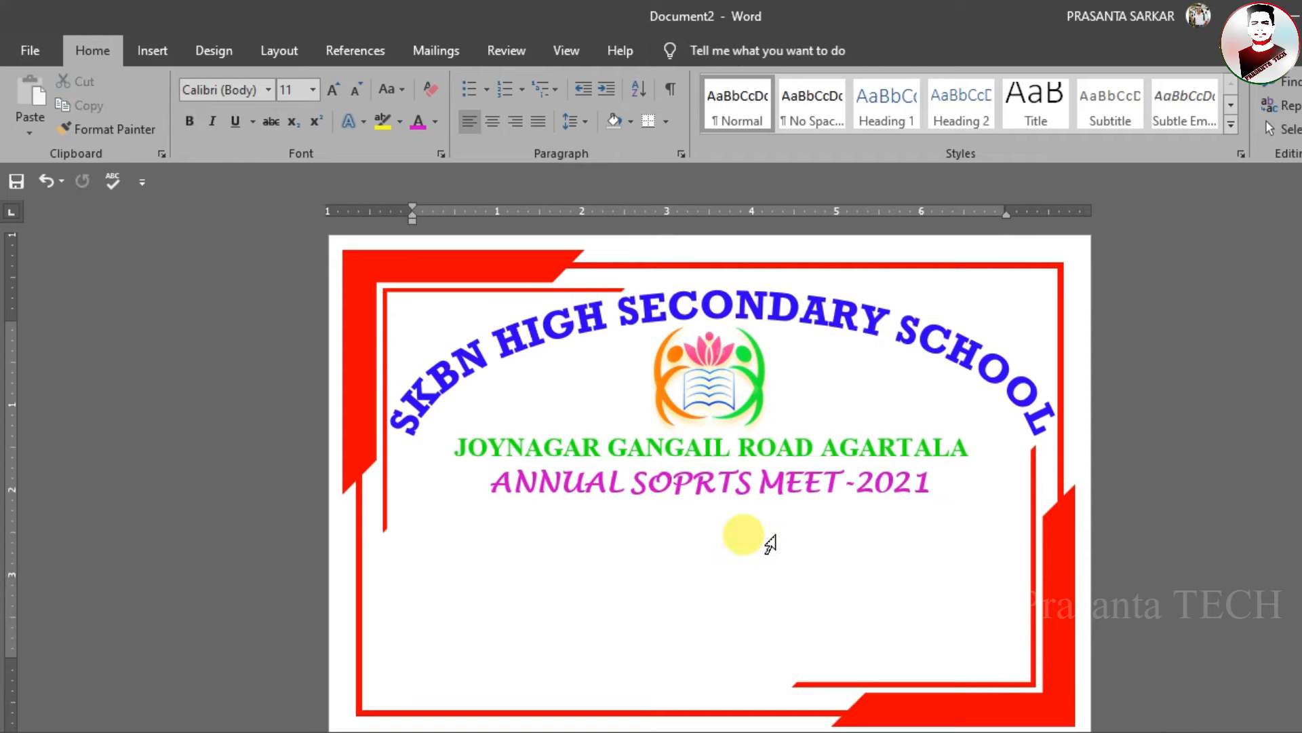
Duplicate the event title text box directly below the original and clear the copy's text
left_click(807, 501)
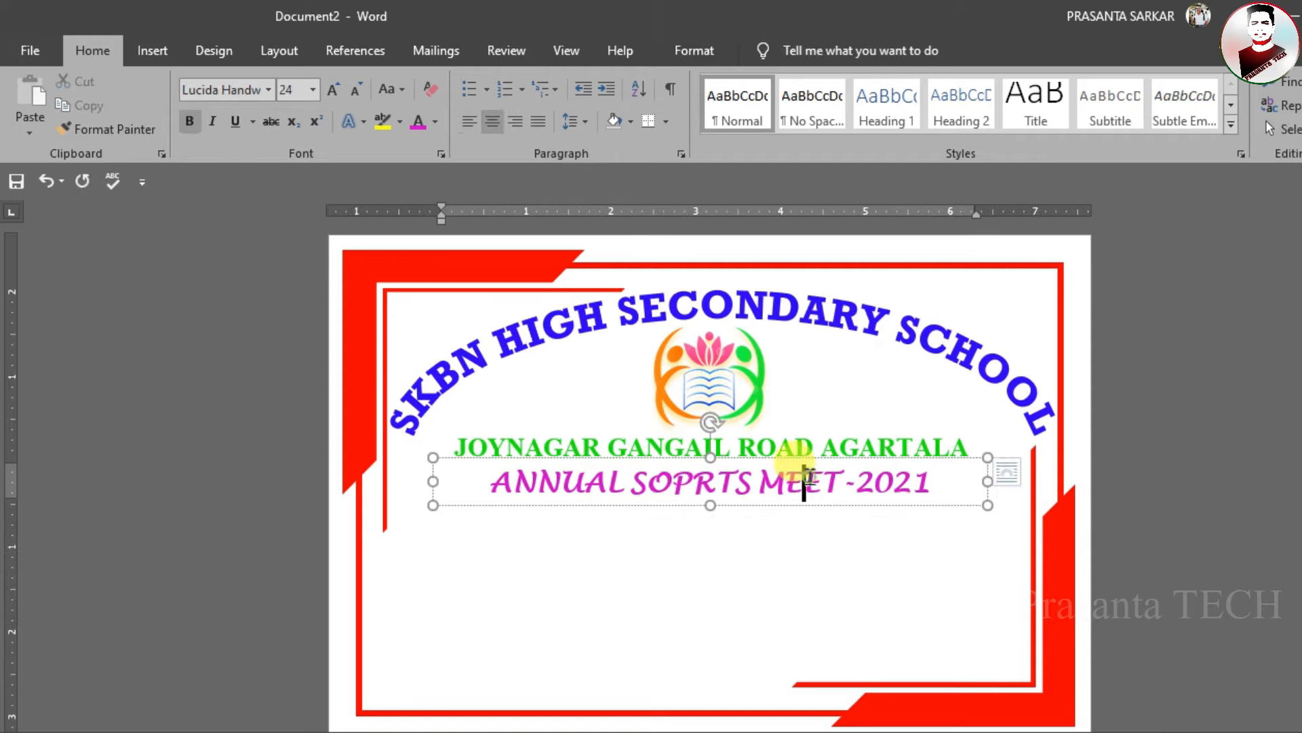
left_click_drag(798, 502, 797, 543)
key("Delete")
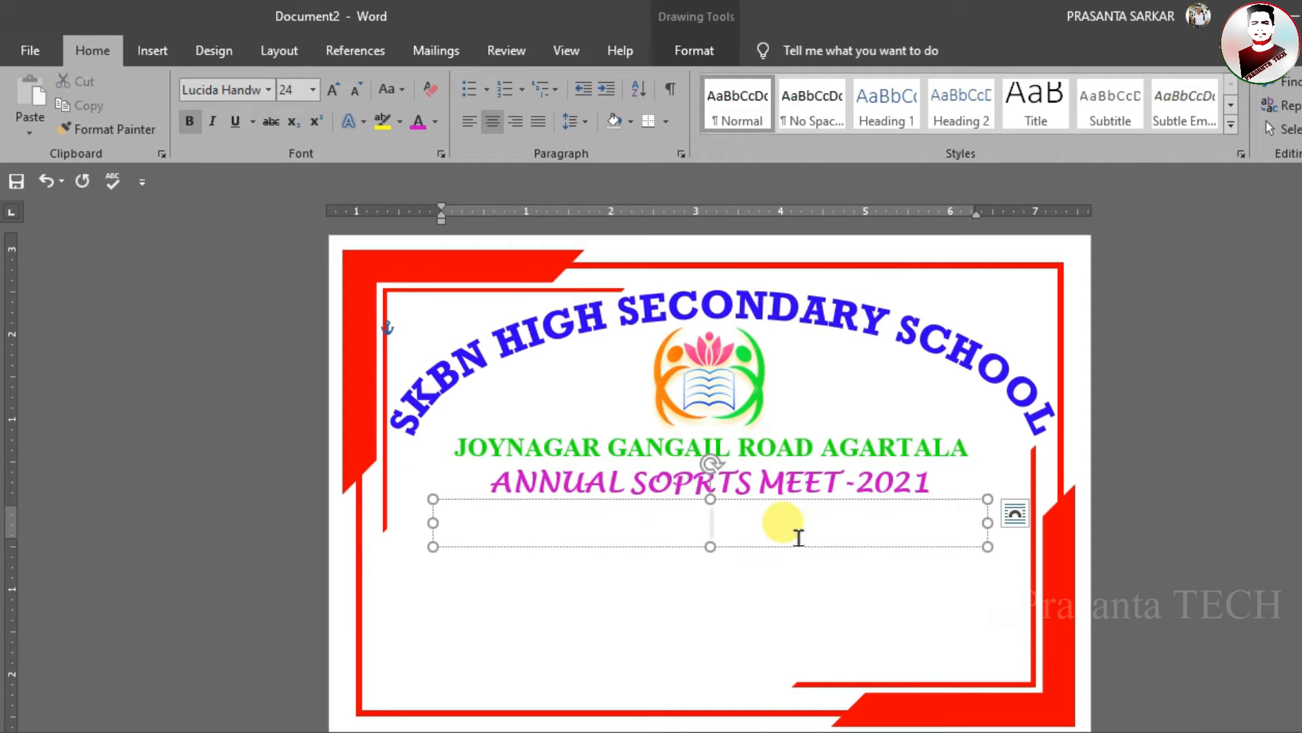
Enter "Certificate of Honour" in the empty text box using the Centaur font
left_click(269, 90)
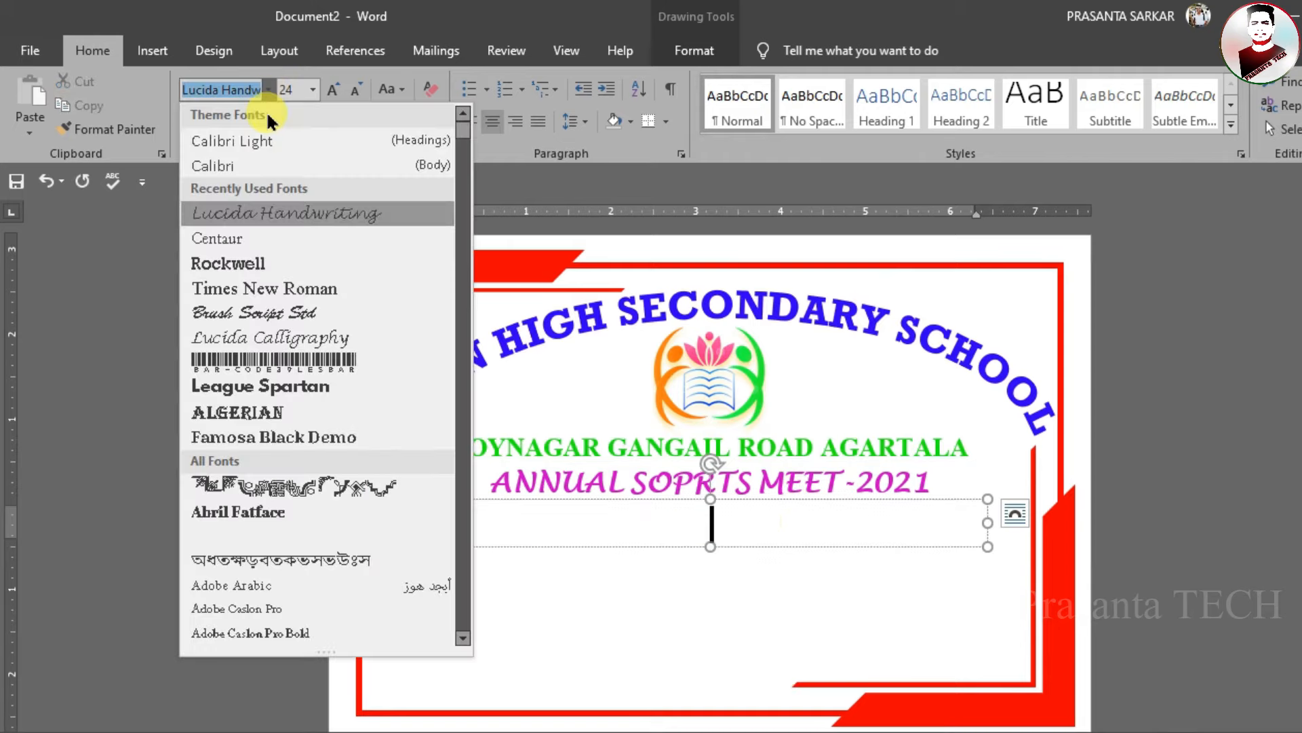
left_click(246, 337)
left_click(640, 541)
type("Cer")
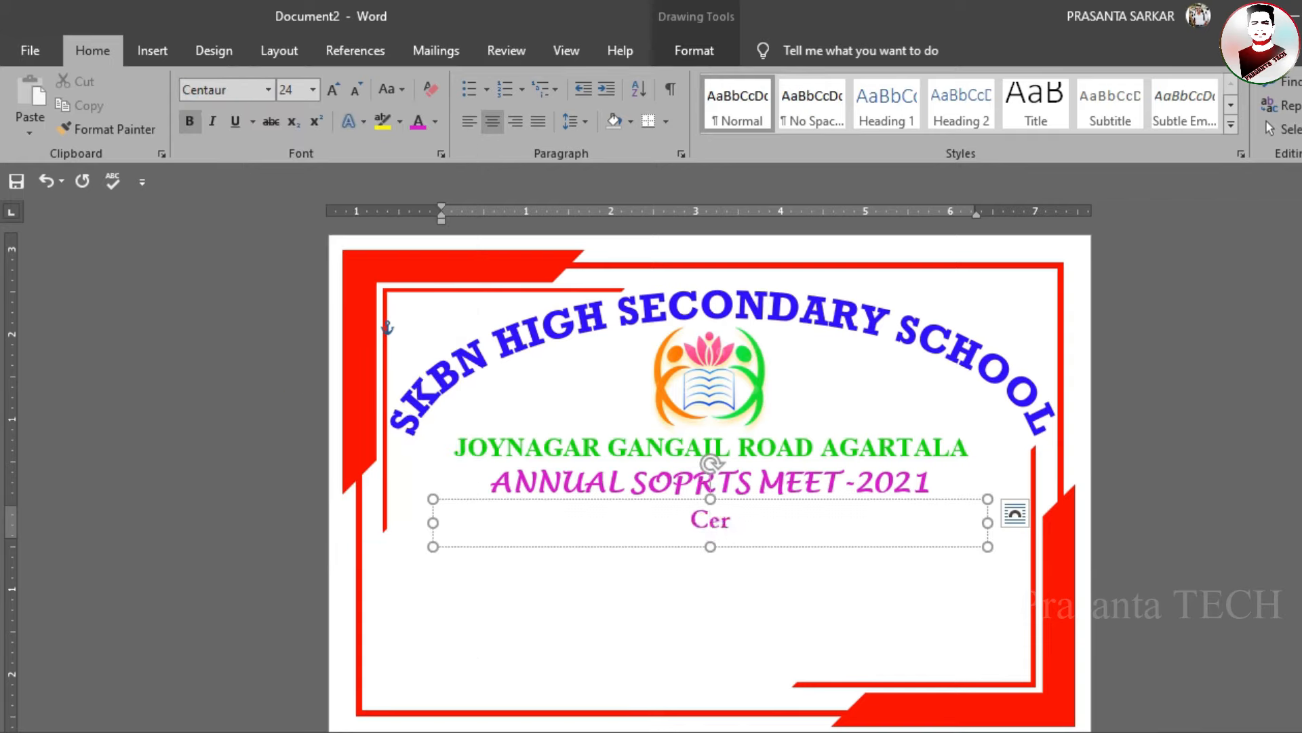
type("tif")
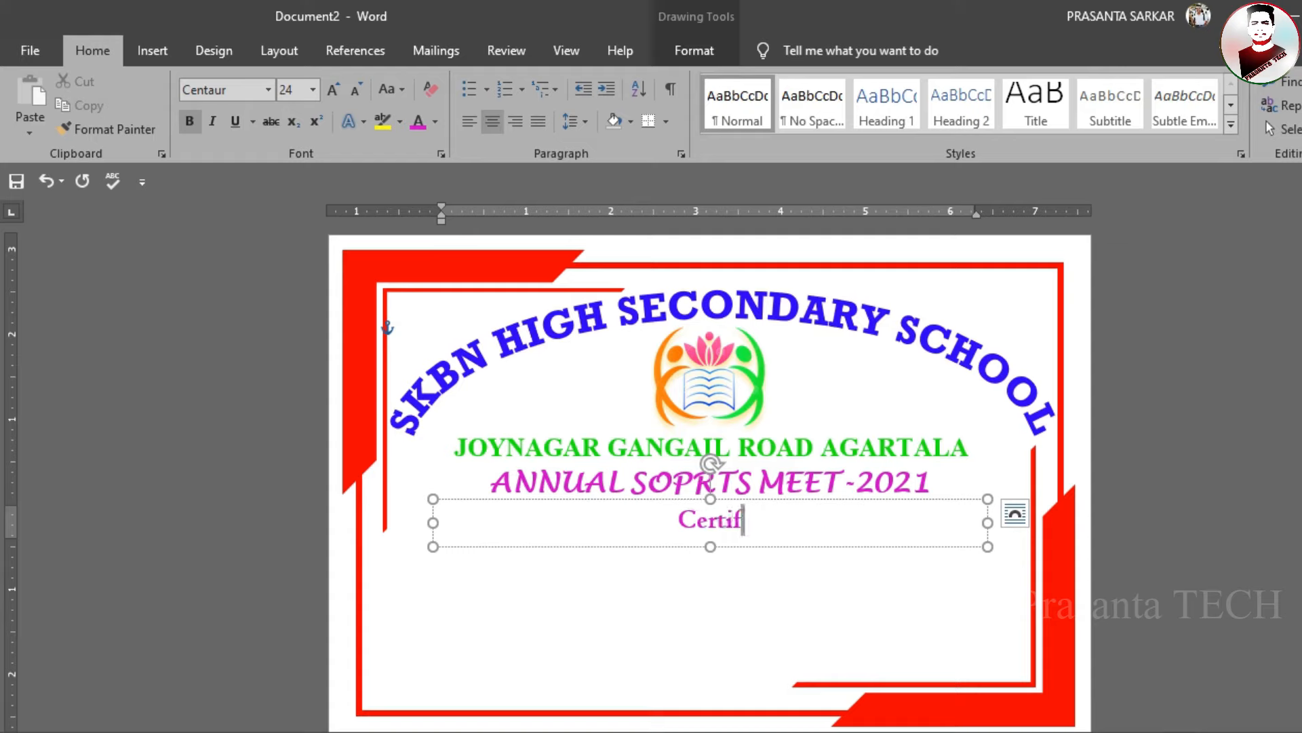
type("i")
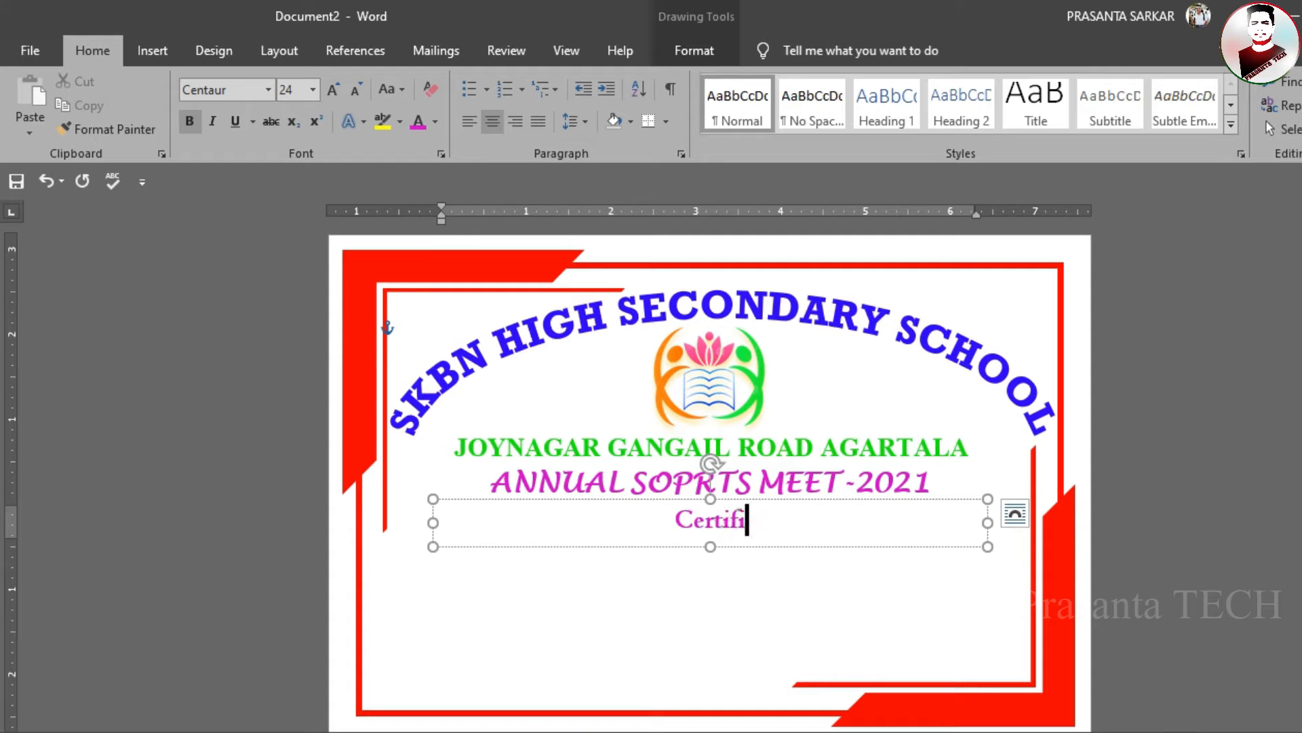
type("cate of")
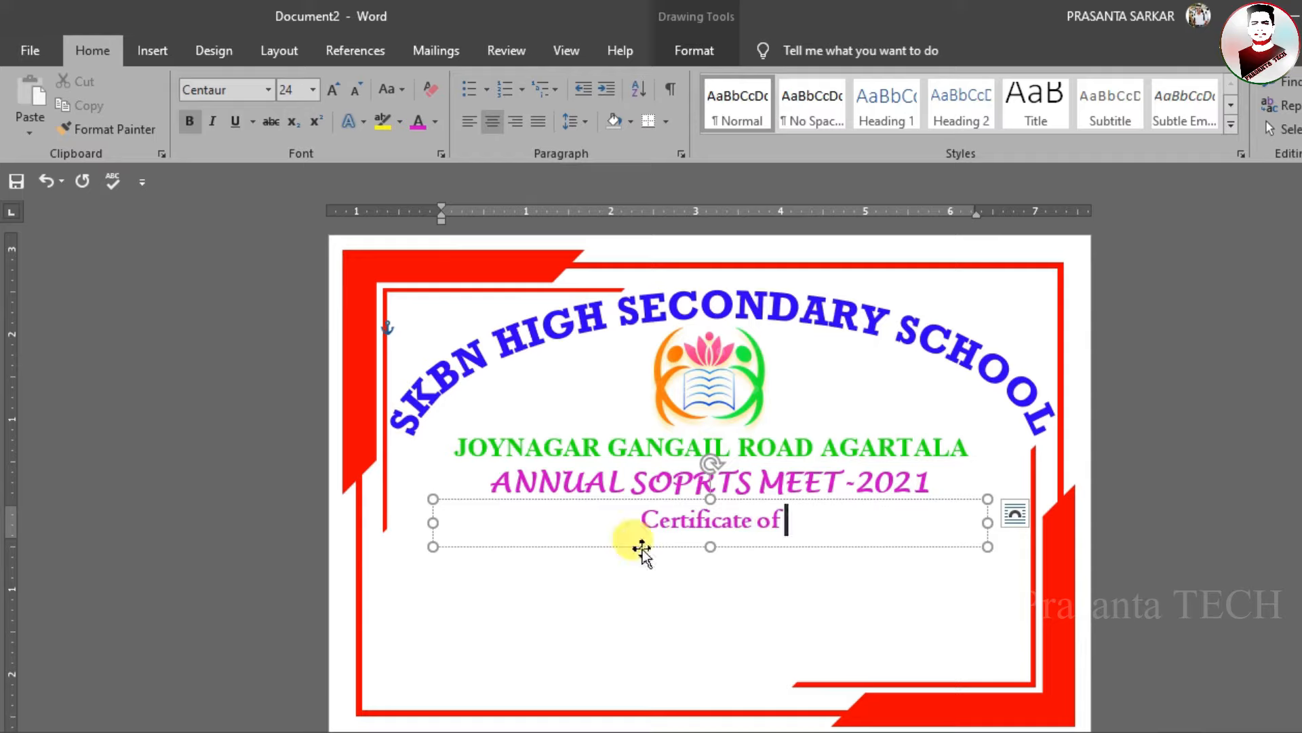
type(" Honour")
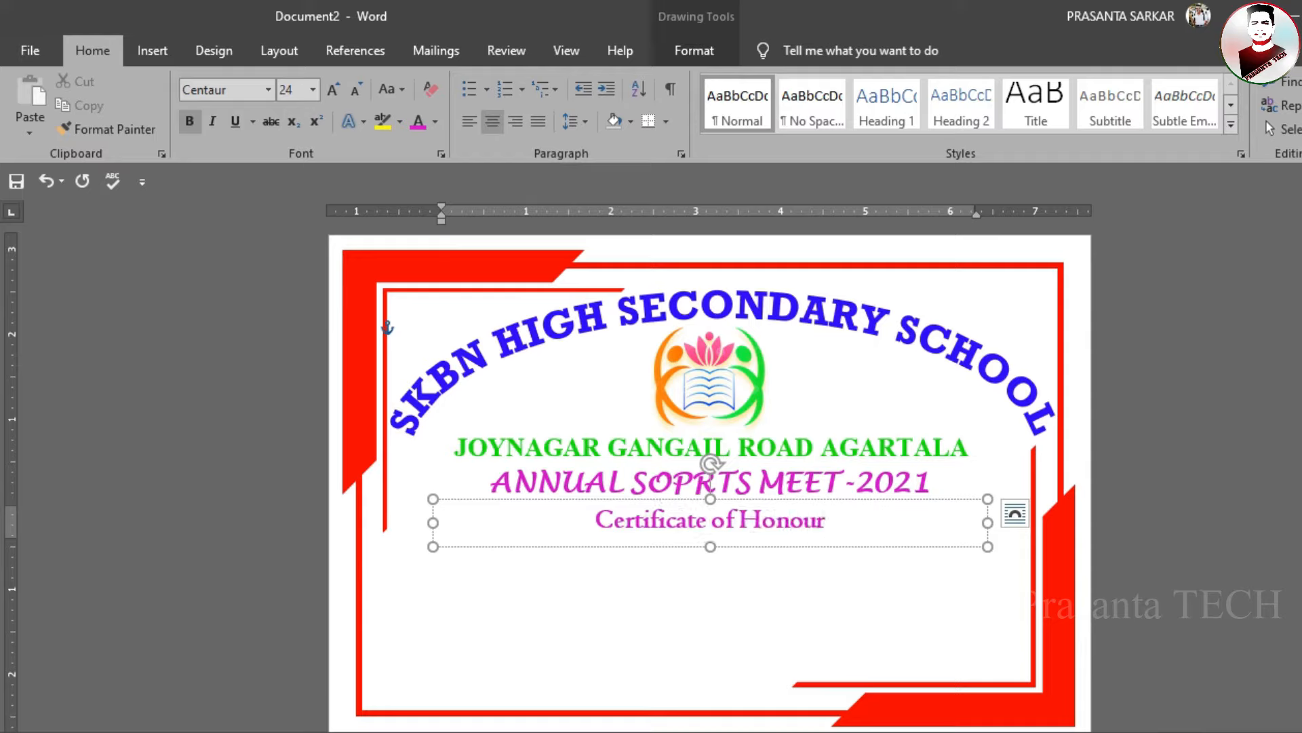
Select the whole "Certificate of Honour" line for formatting
triple_click(639, 544)
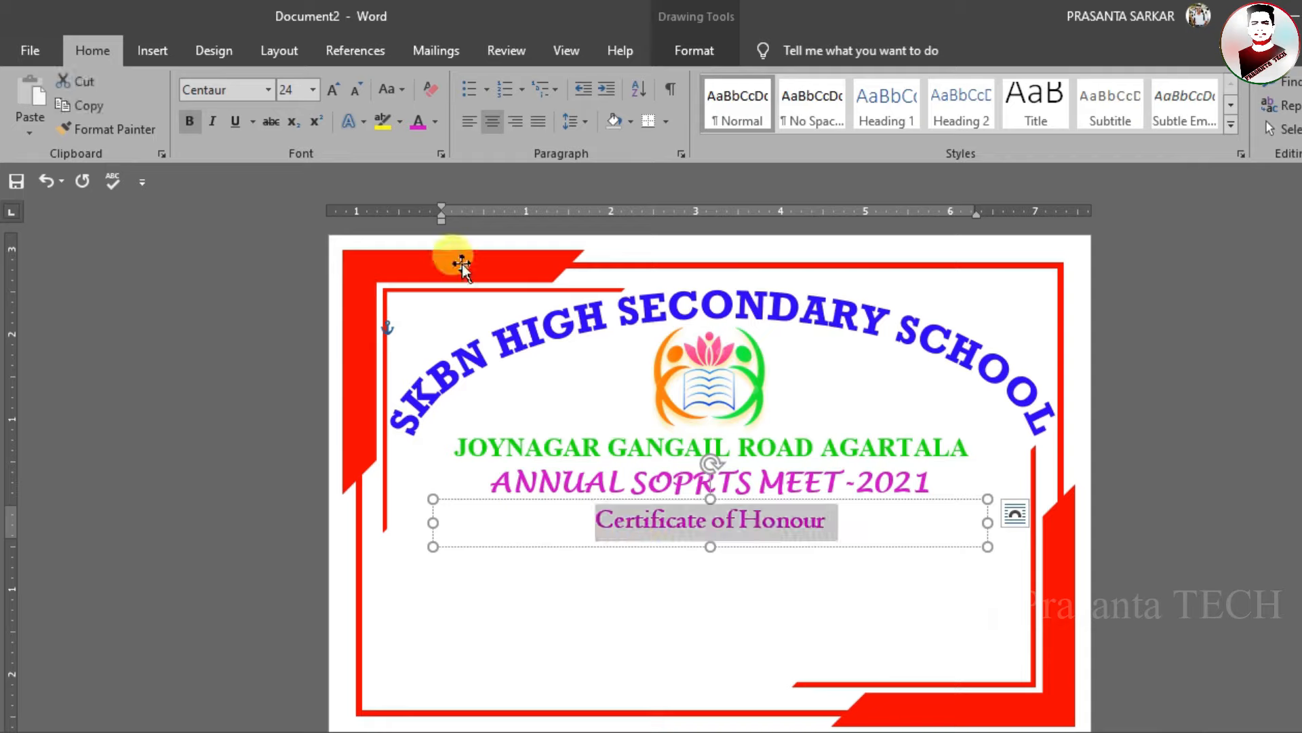